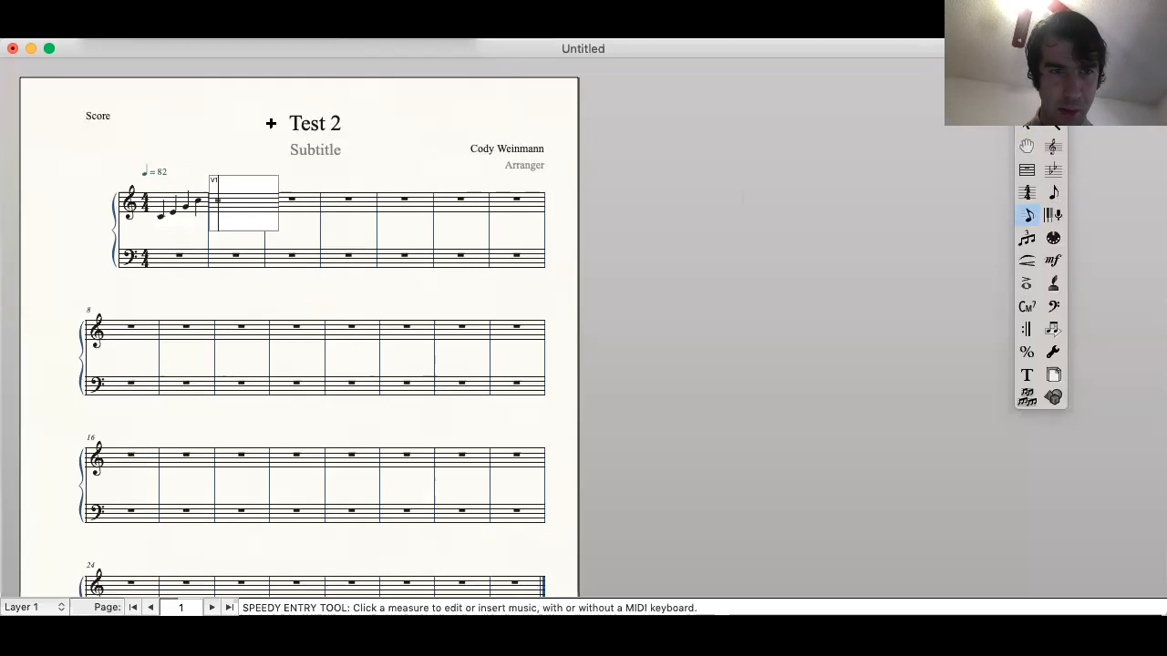
Step: Enter quarter notes D, C, G and E in measure 2 of the treble staff
key("5")
key("g")
key("5")
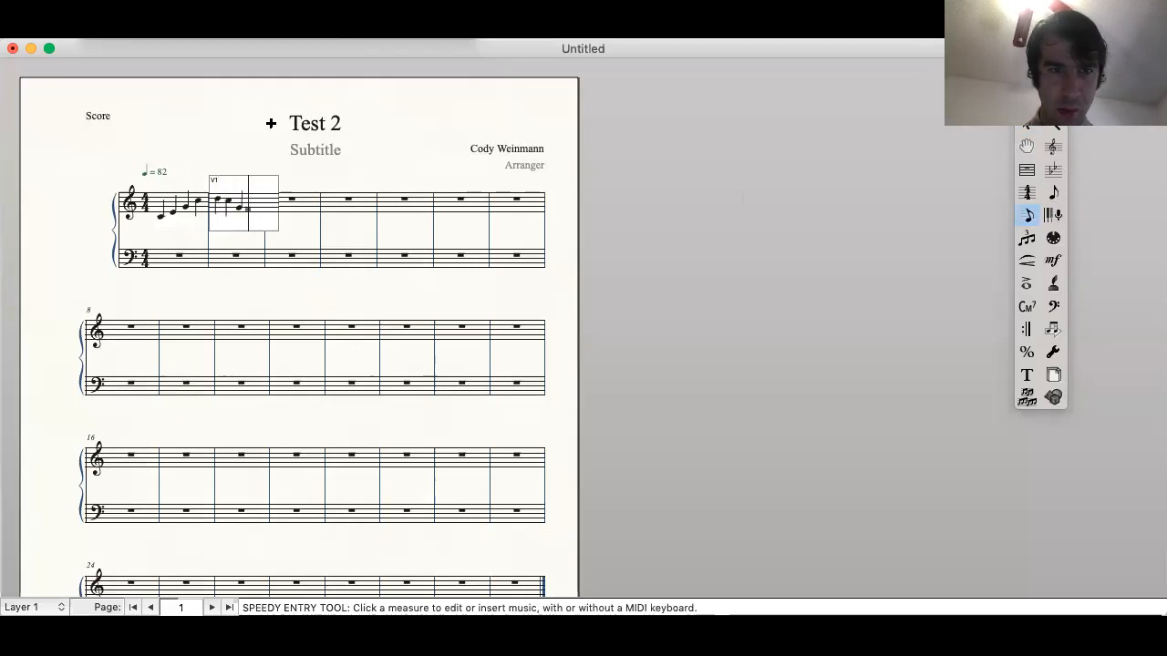
Step: Fill measure 3 of the treble staff with quarter notes F, A, C and E
key("5")
key("5")
key("Up")
key("Up")
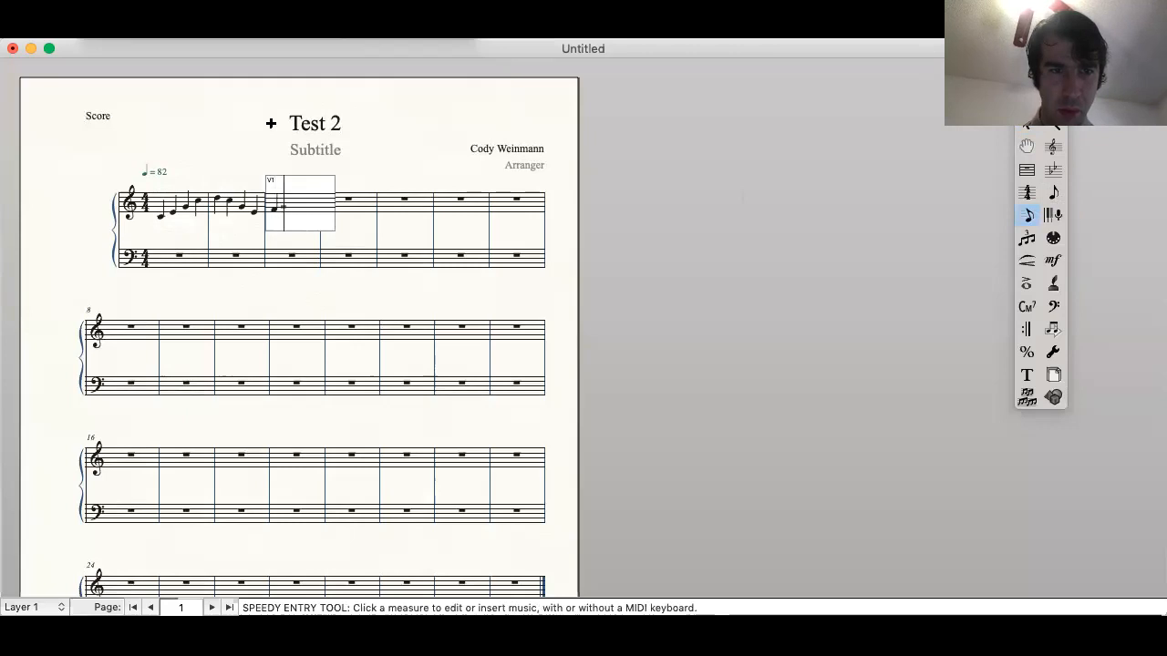
key("5")
key("5")
key("Up")
Step: Fill treble measure 4 with descending quarter notes F, E, C and A
key("5")
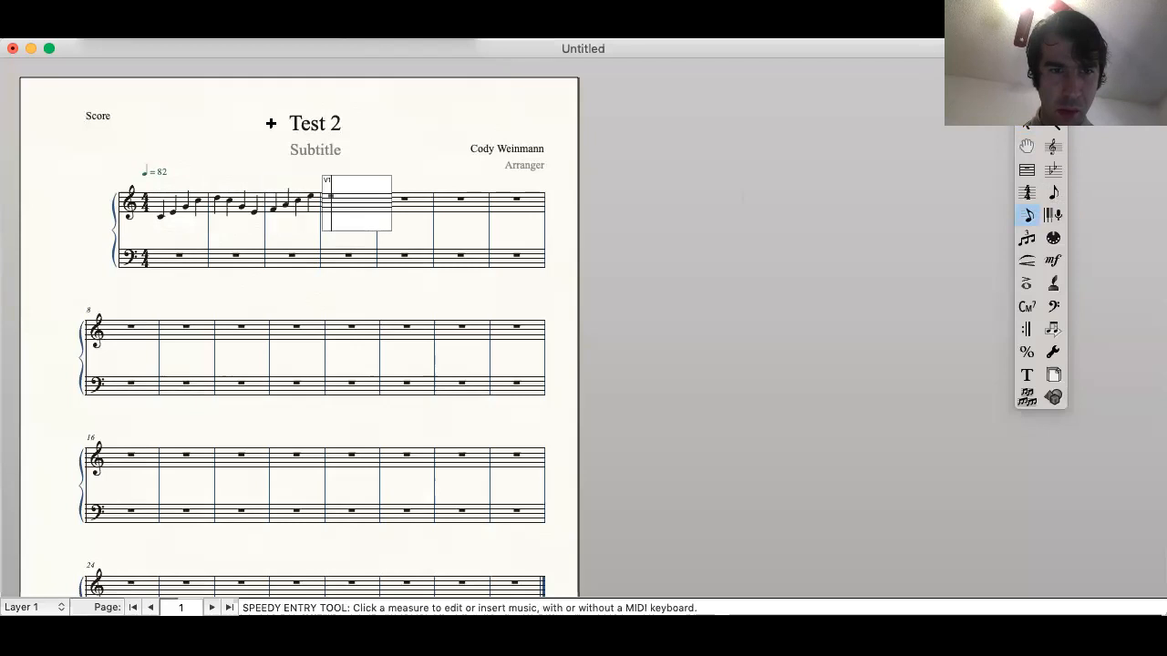
key("5")
key("5")
key("5")
key("5")
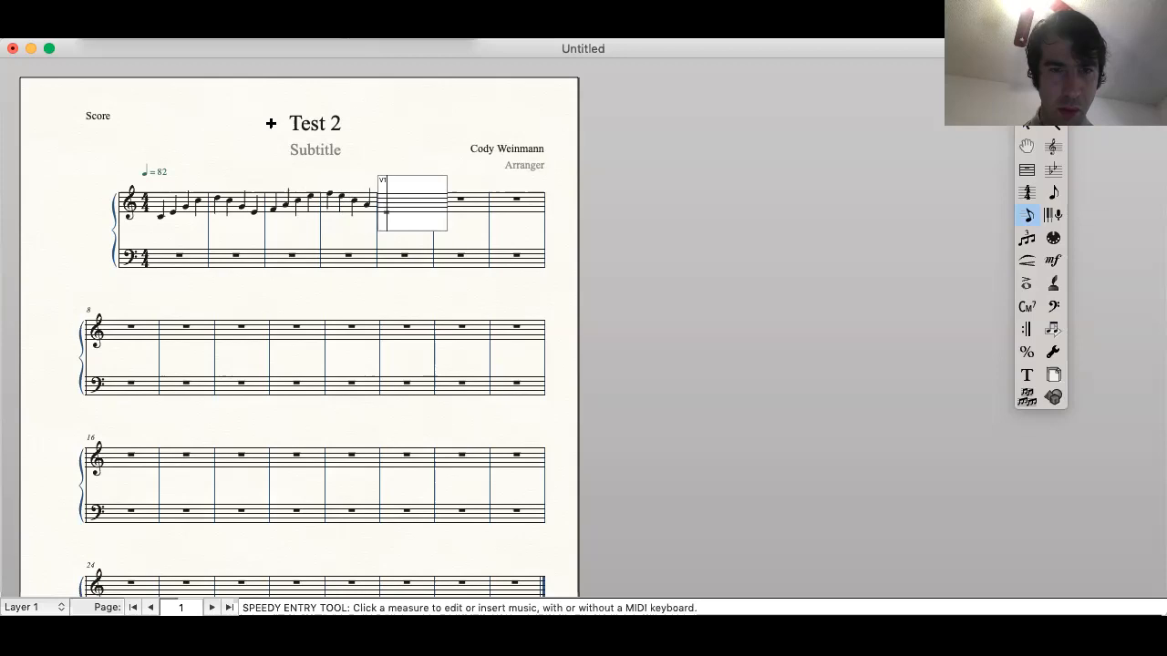
Step: Enter quarter notes C, E, G and B in measure 5 of the treble staff
key("5")
key("5")
key("5")
key("5")
Step: Enter quarter notes C, B, G and E in measure 6 of the treble staff
key("5")
key("5")
key("5")
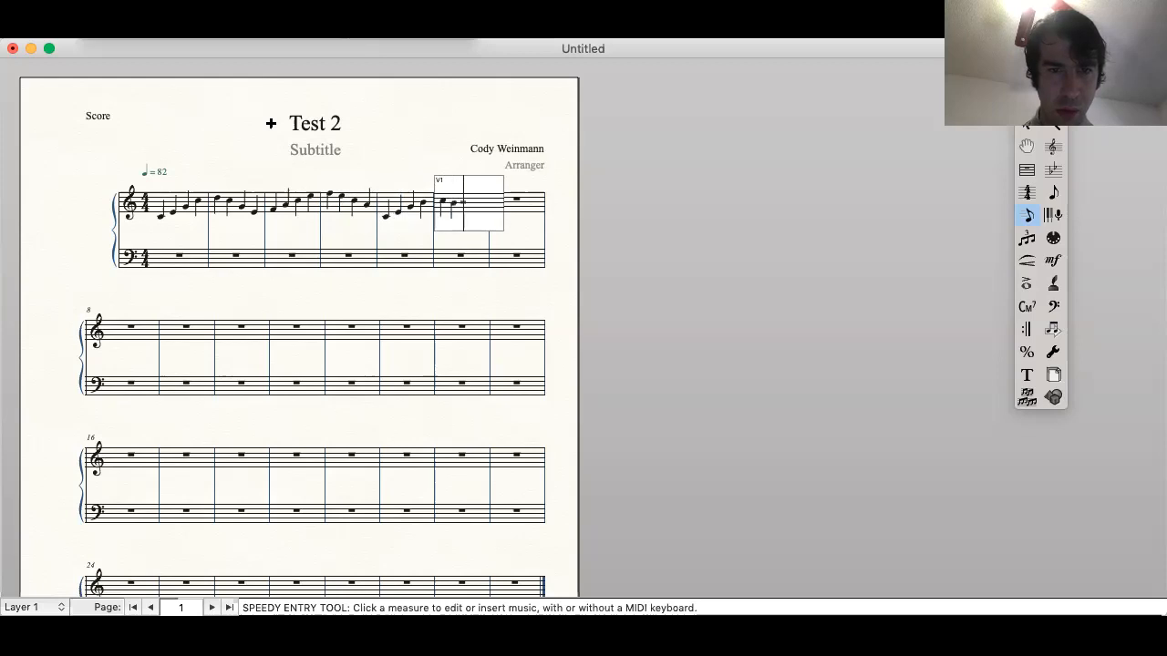
key("5")
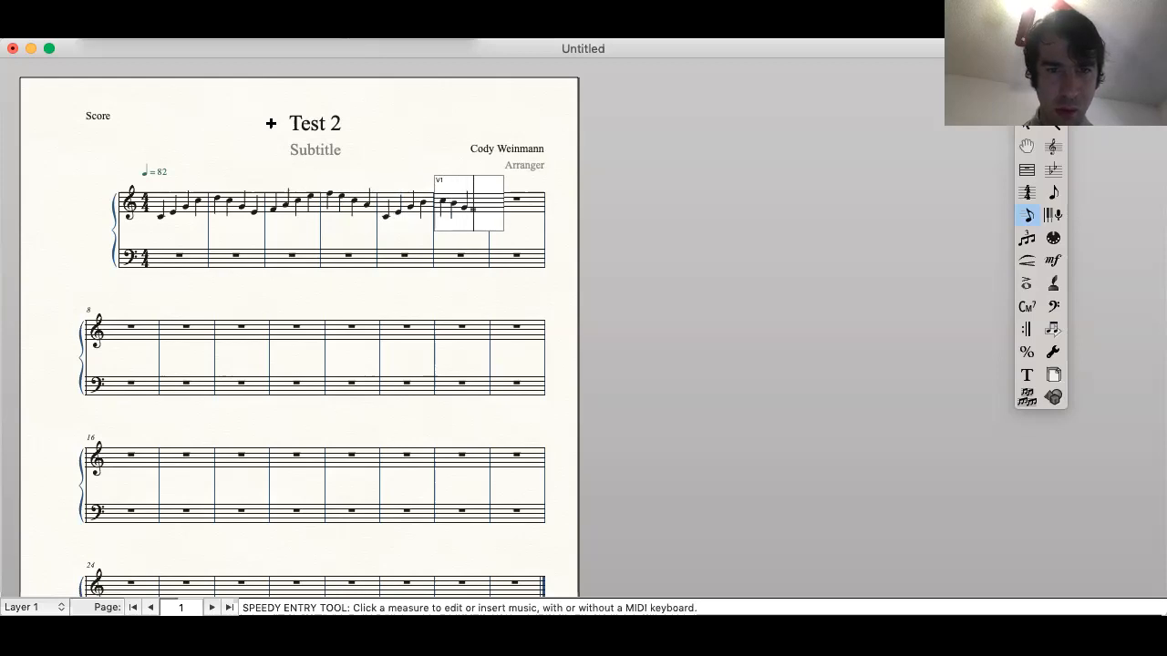
Step: Enter half notes G and F in treble measure 7 and one half note in measure 8, leaving the rest of that measure empty
key("6")
key("6")
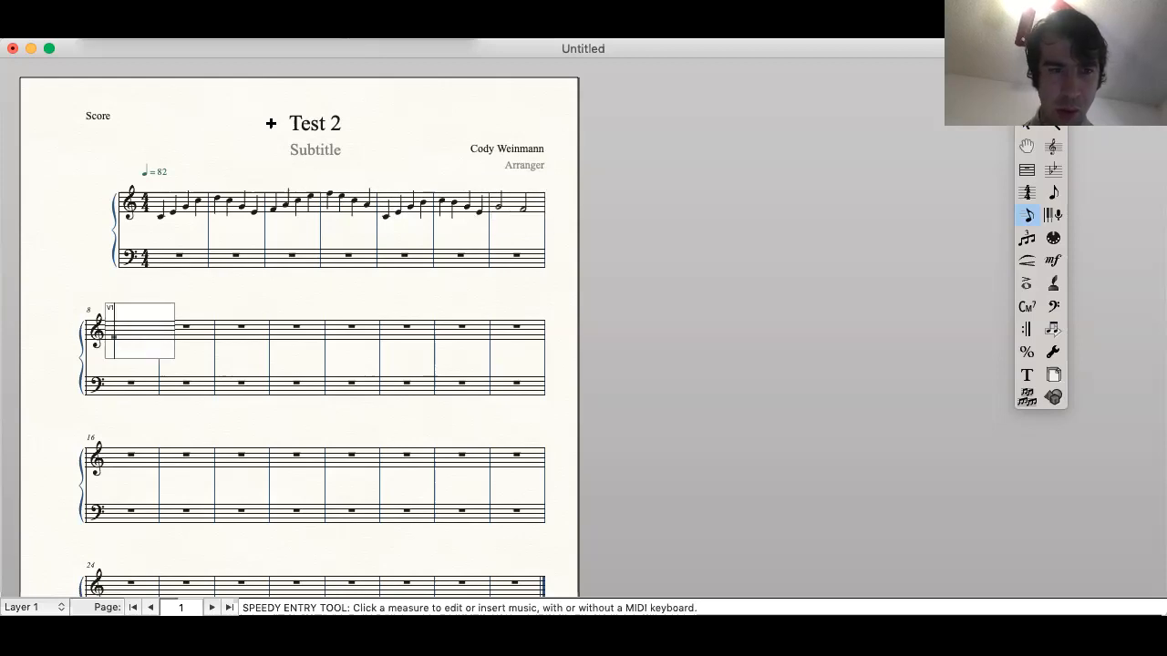
key("6")
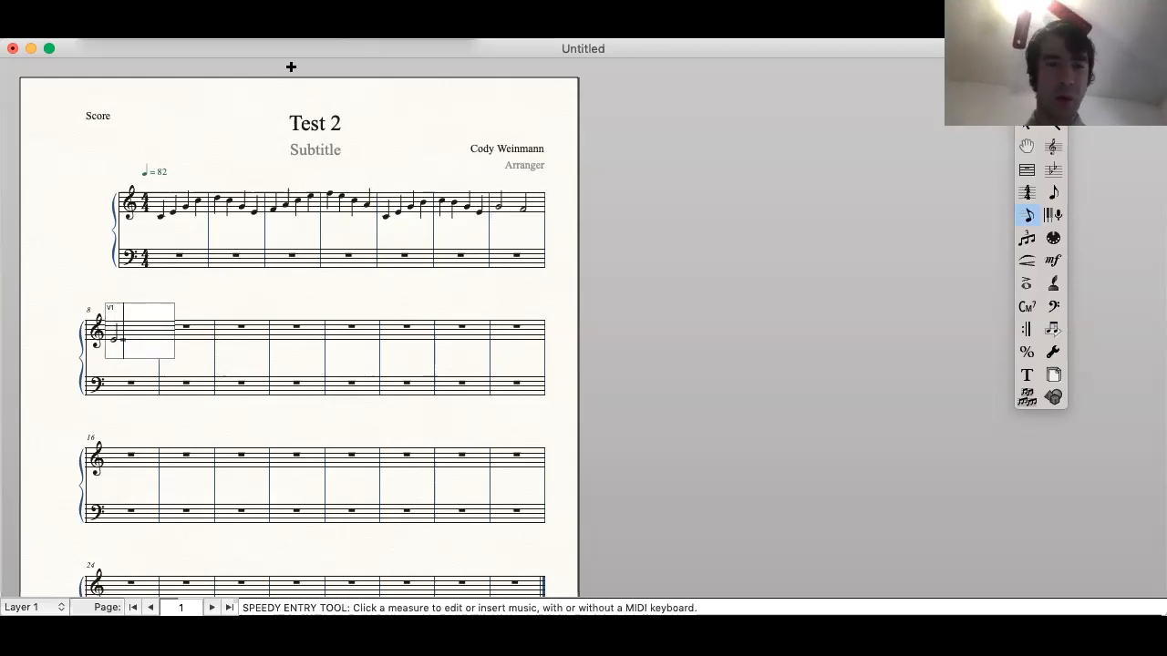
left_click(240, 342)
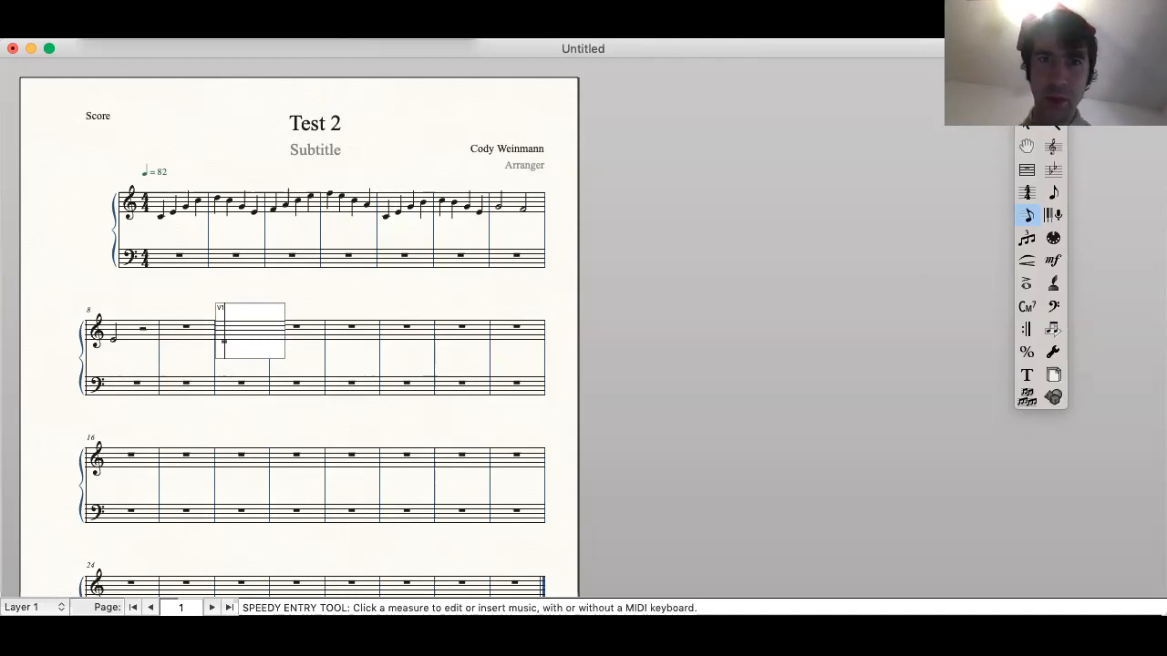
Step: Try to apply the AlphaNotes noteheads without a selected region
left_click(510, 7)
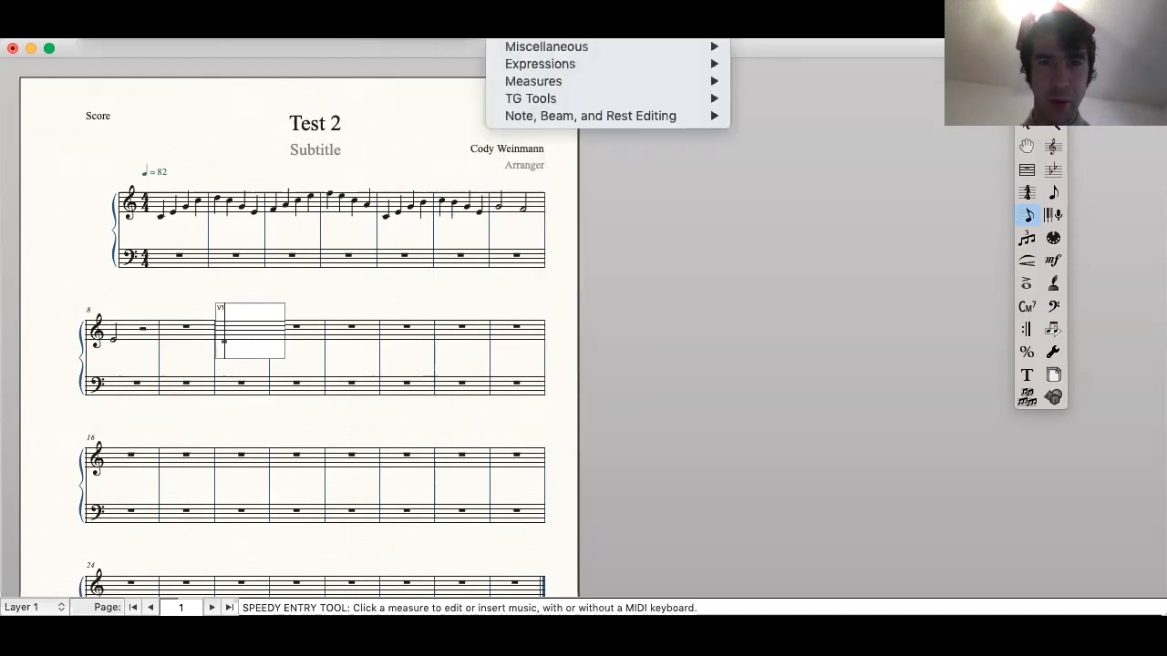
mouse_move(543, 119)
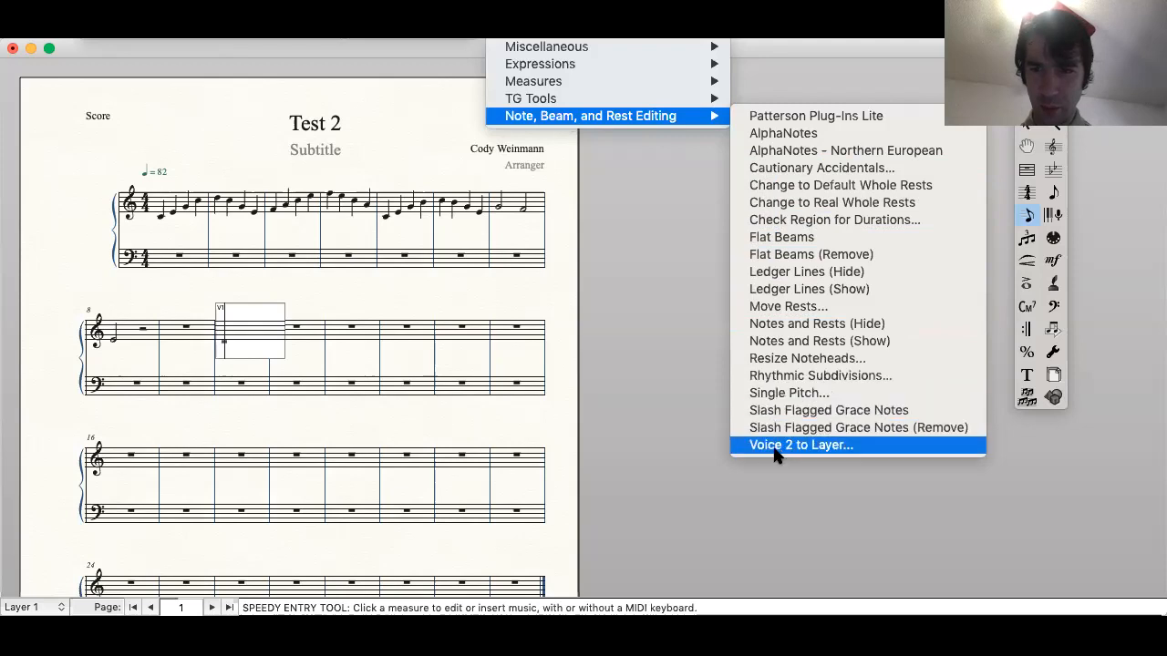
left_click(782, 138)
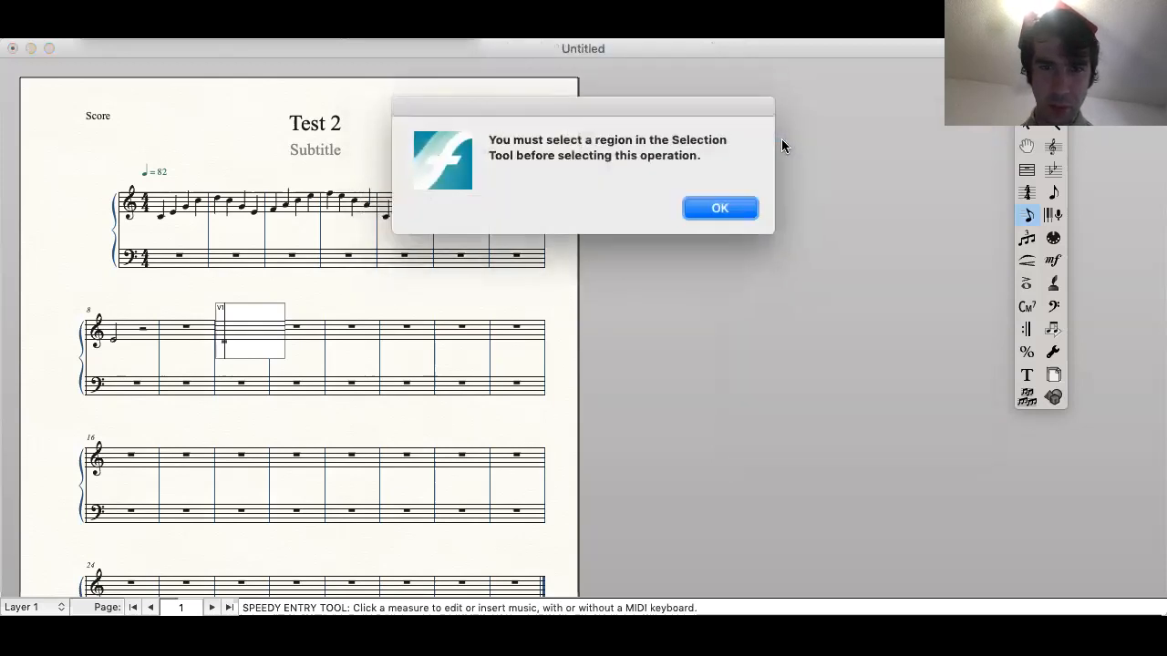
left_click(719, 209)
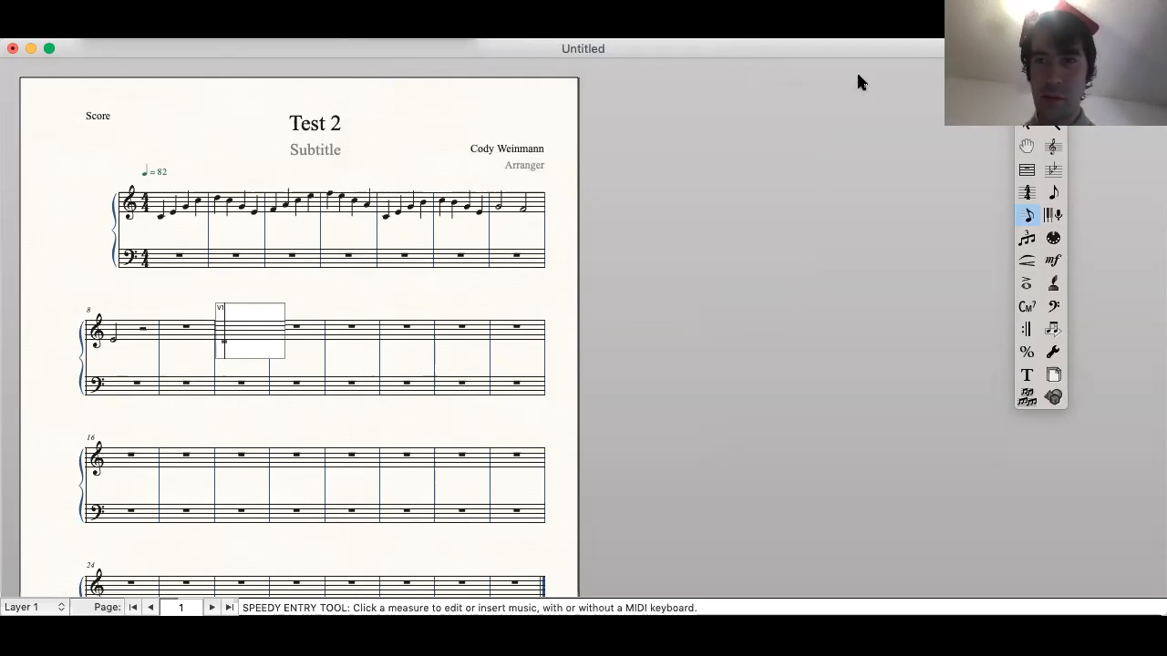
Step: Select treble staff measures 1 through 8 with the Selection tool and apply the AlphaNotes noteheads to them
left_click(1028, 127)
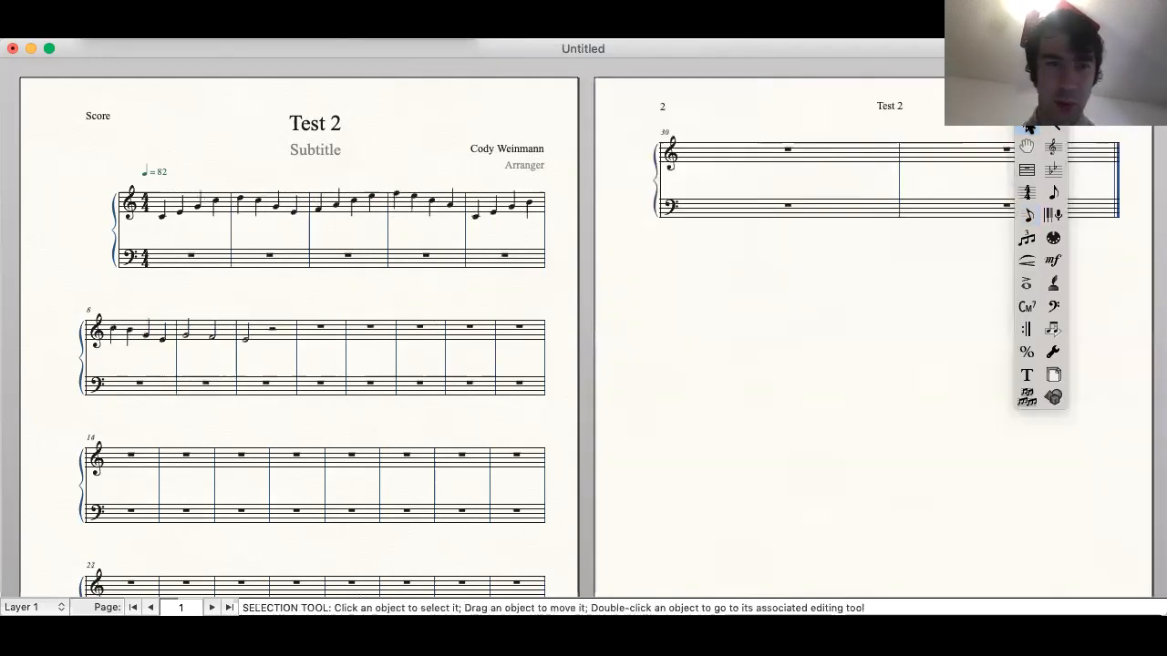
left_click(195, 202)
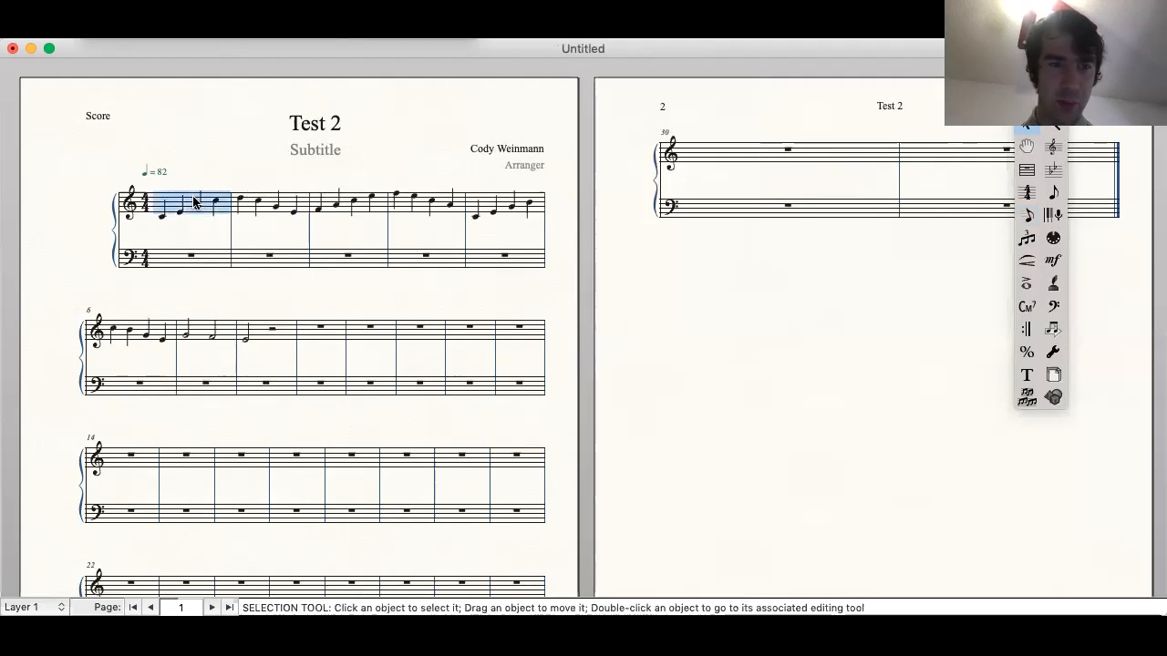
left_click(261, 334, "shift")
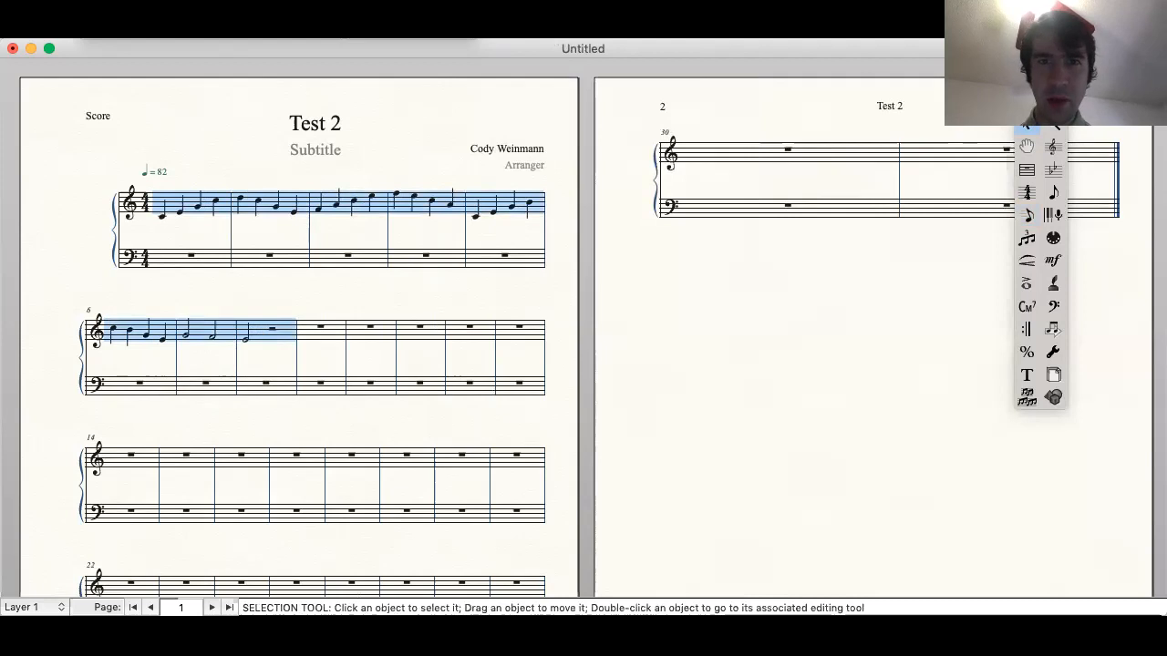
left_click(513, 29)
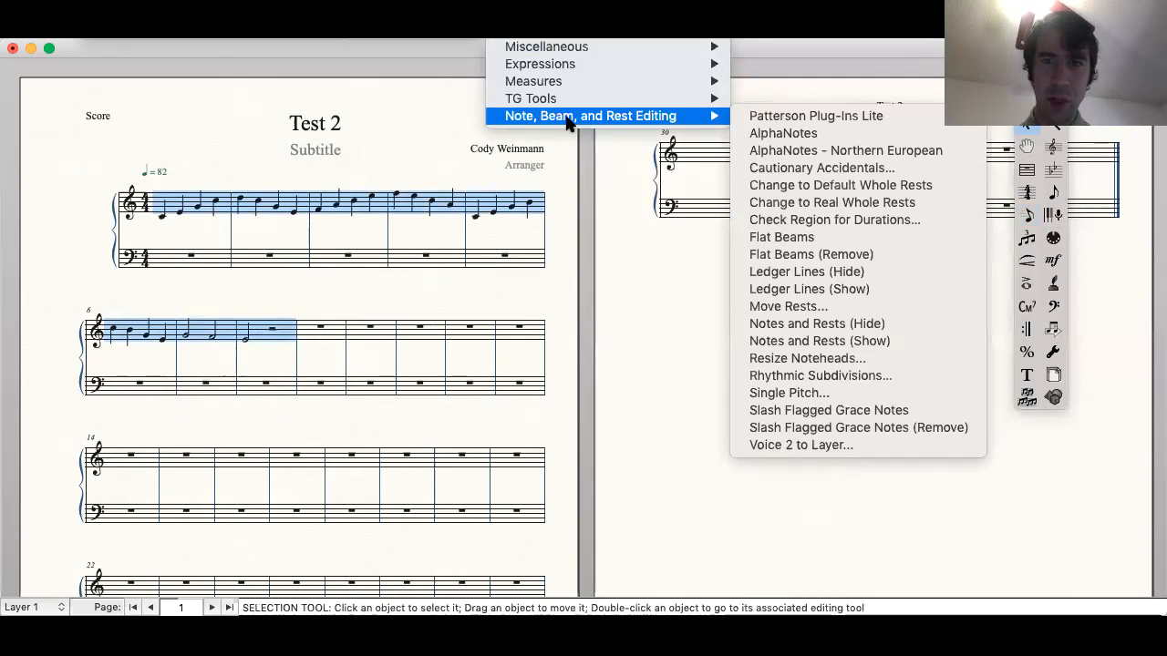
left_click(781, 135)
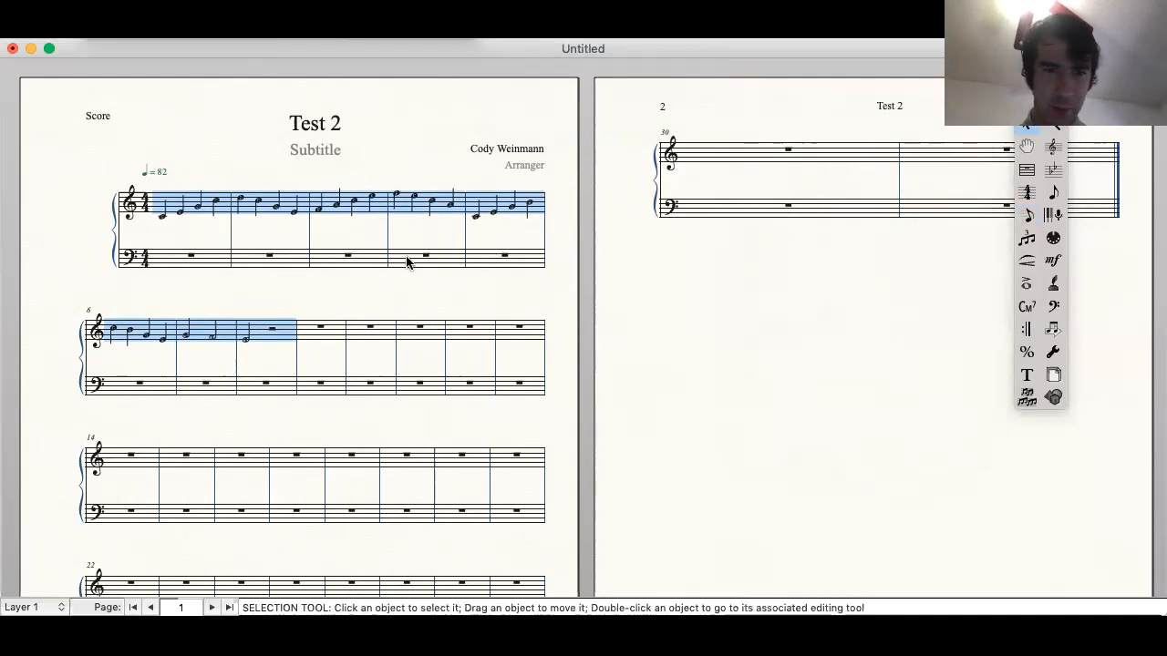
left_click(312, 244)
scroll(310, 244, "up", 5)
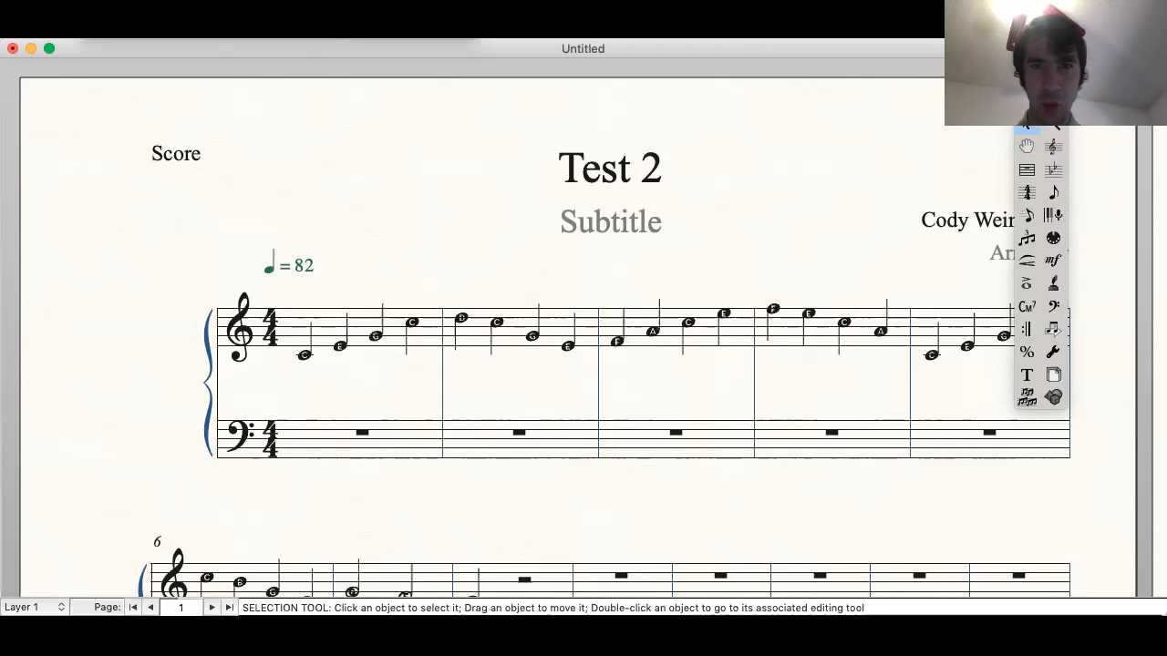
Step: Activate the Page Layout tool
left_click(576, 9)
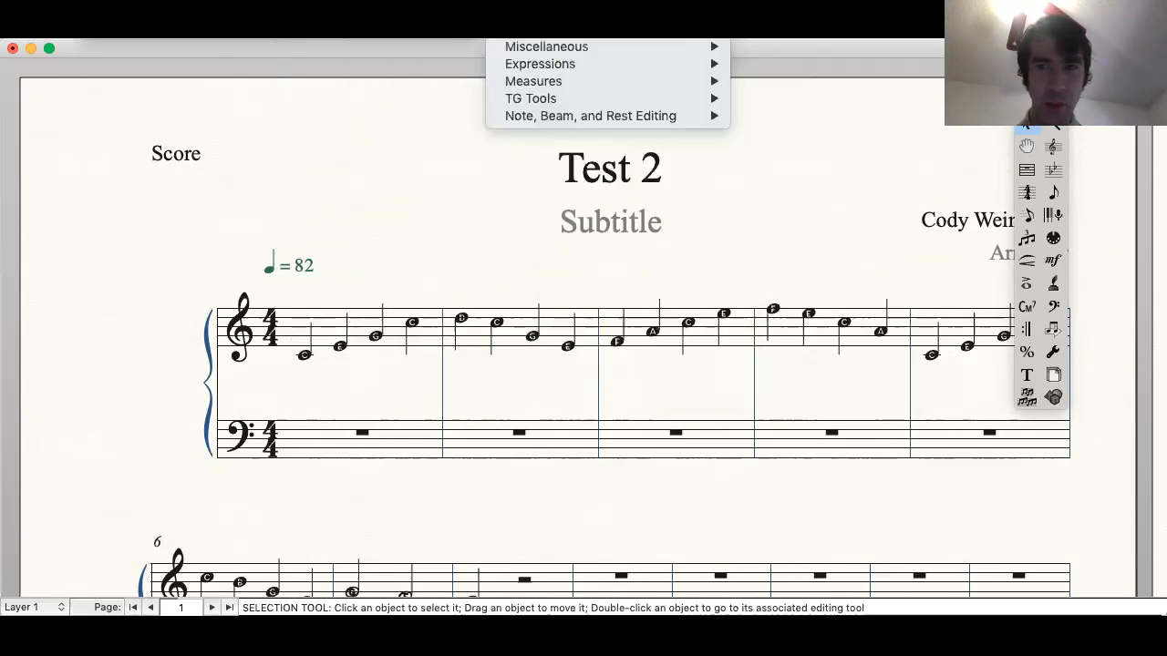
left_click(1055, 380)
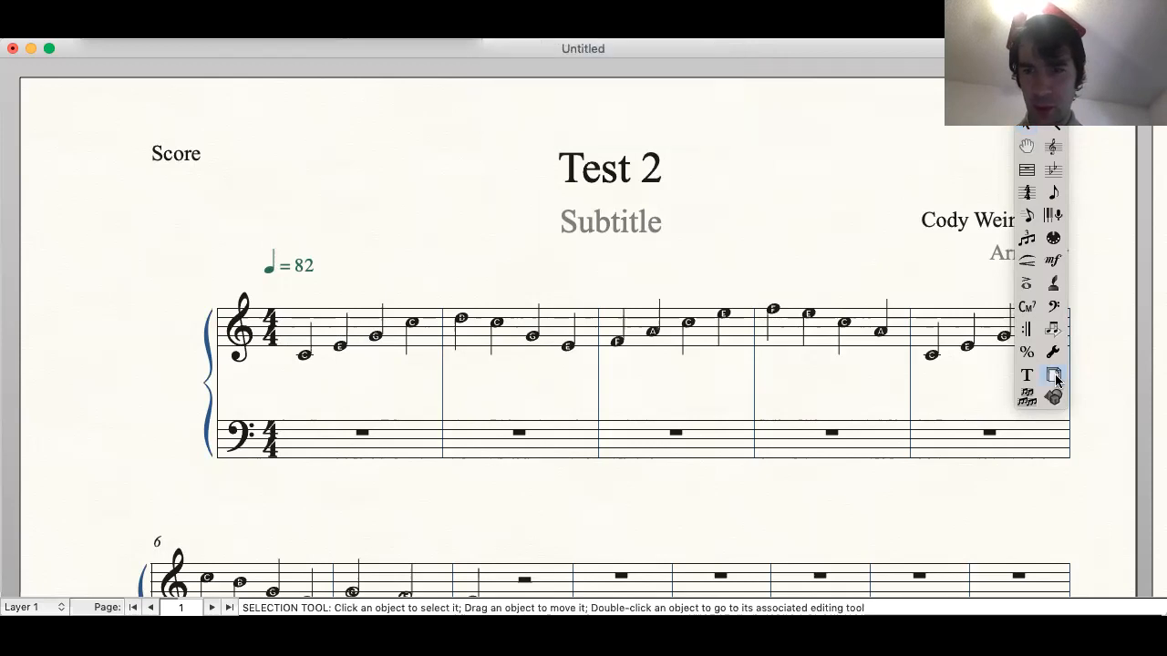
left_click(1056, 379)
left_click(592, 28)
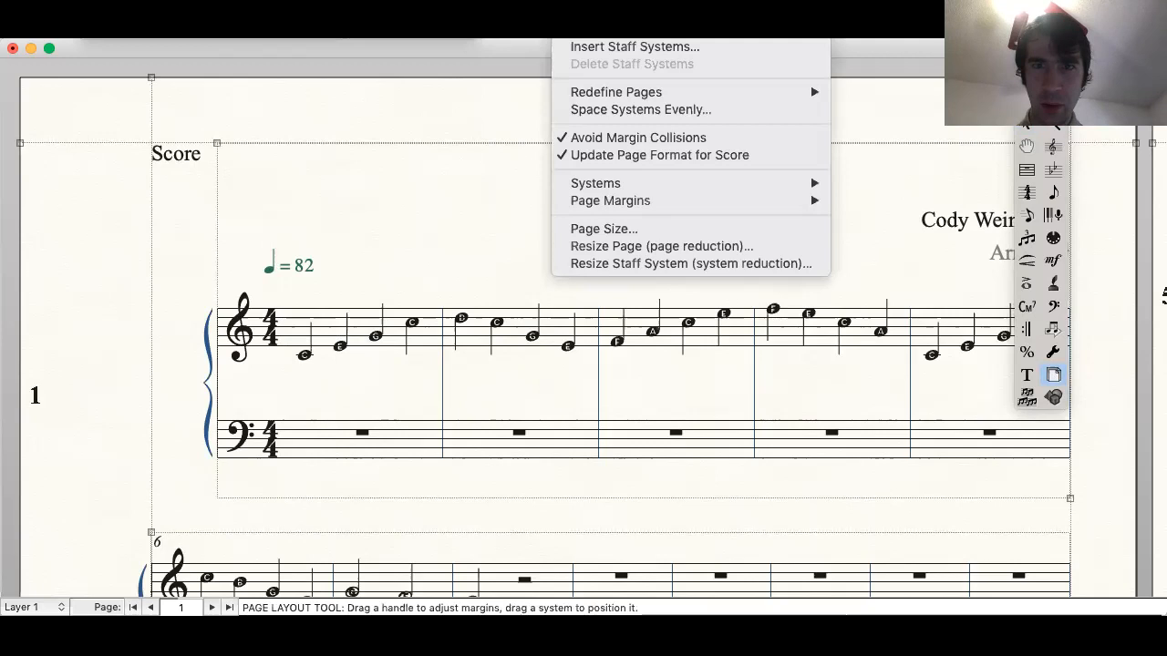
mouse_move(616, 91)
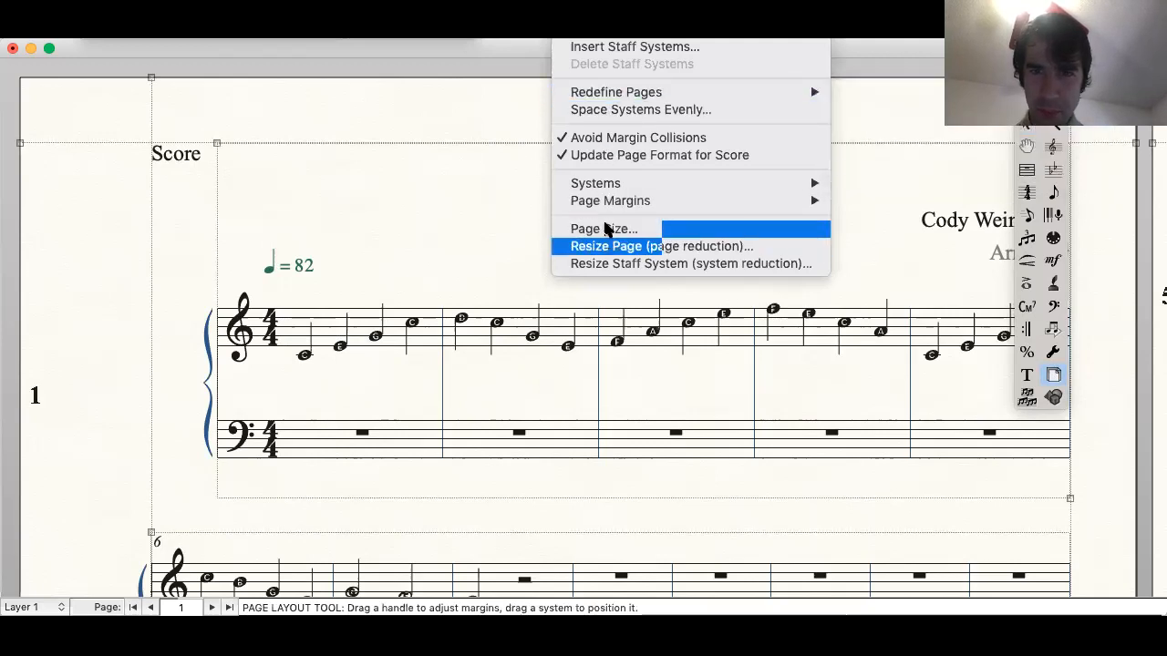
left_click(604, 228)
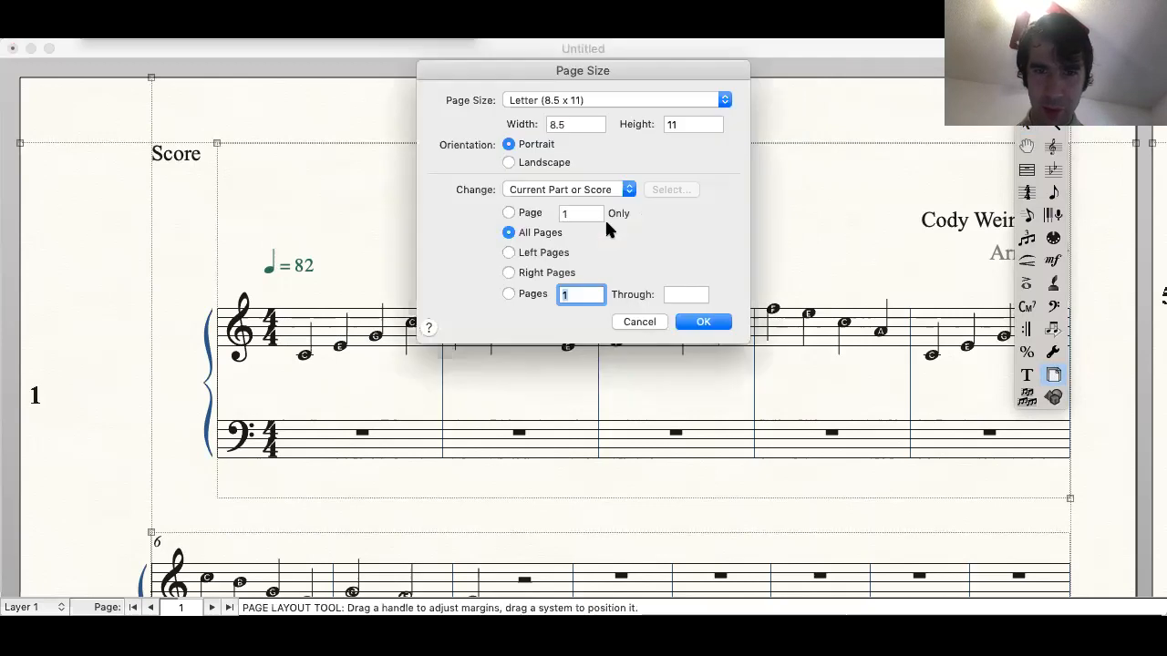
left_click(637, 322)
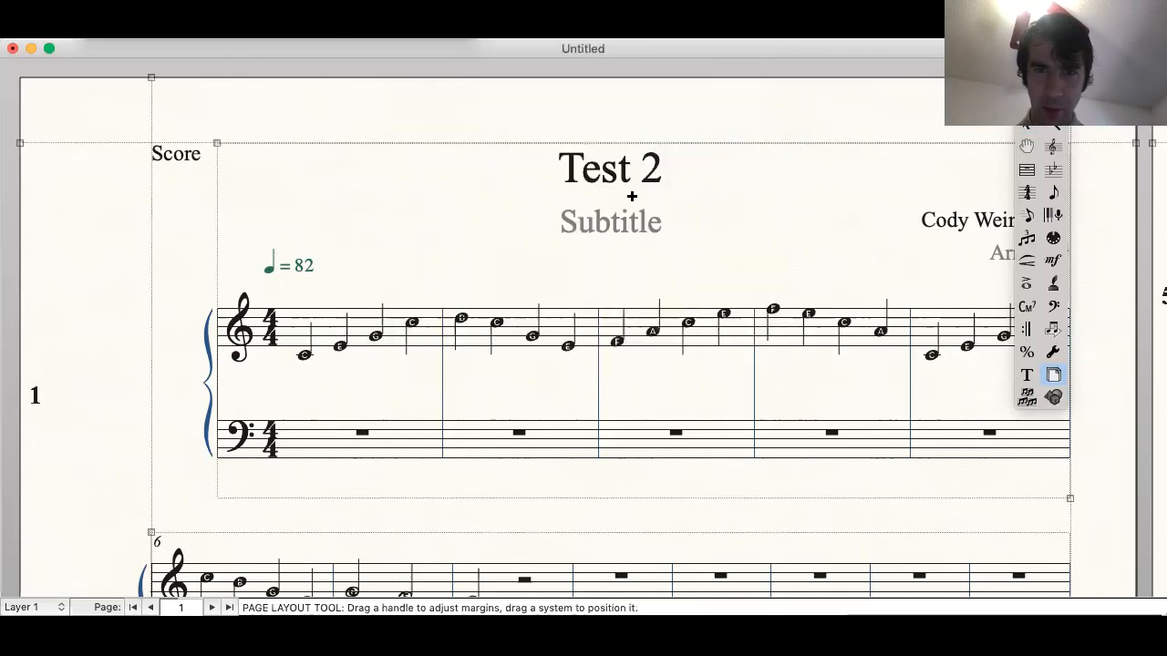
Step: Resize the staff systems to 140% from system 1 through the end of the piece
left_click(629, 29)
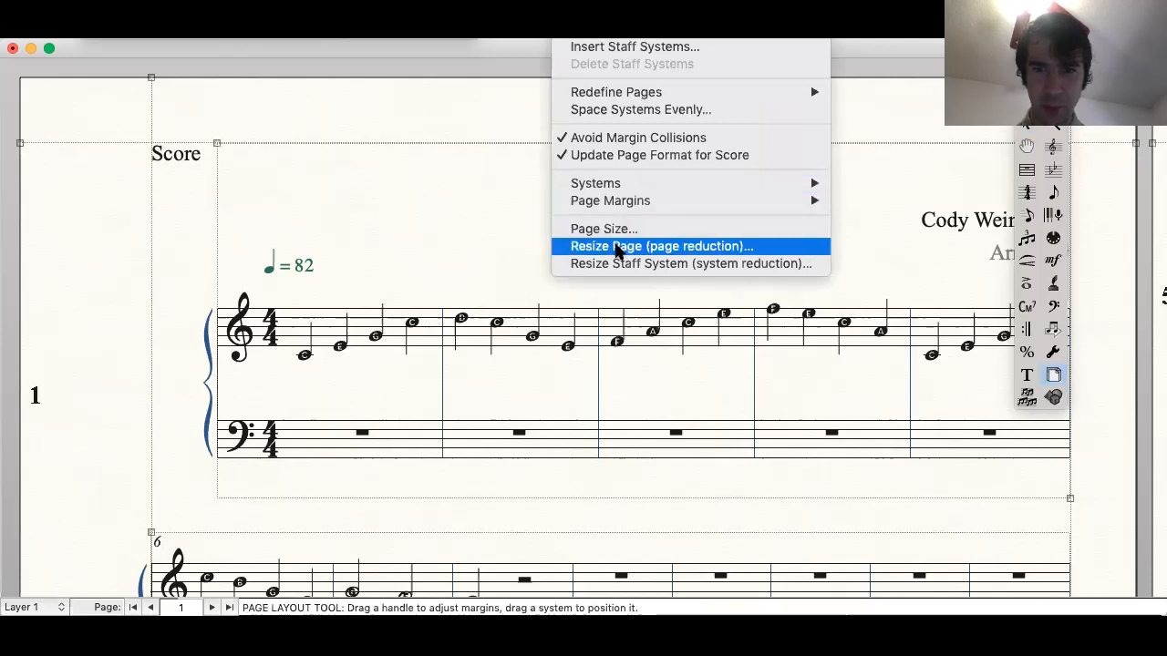
left_click(620, 264)
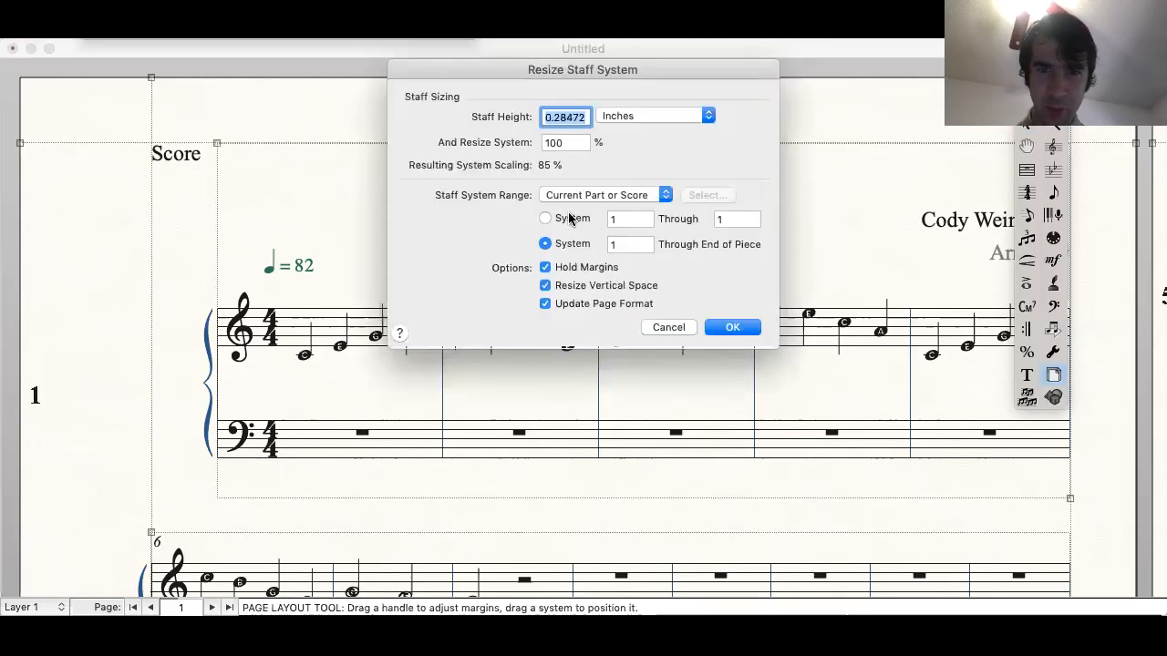
double_click(568, 142)
type("140")
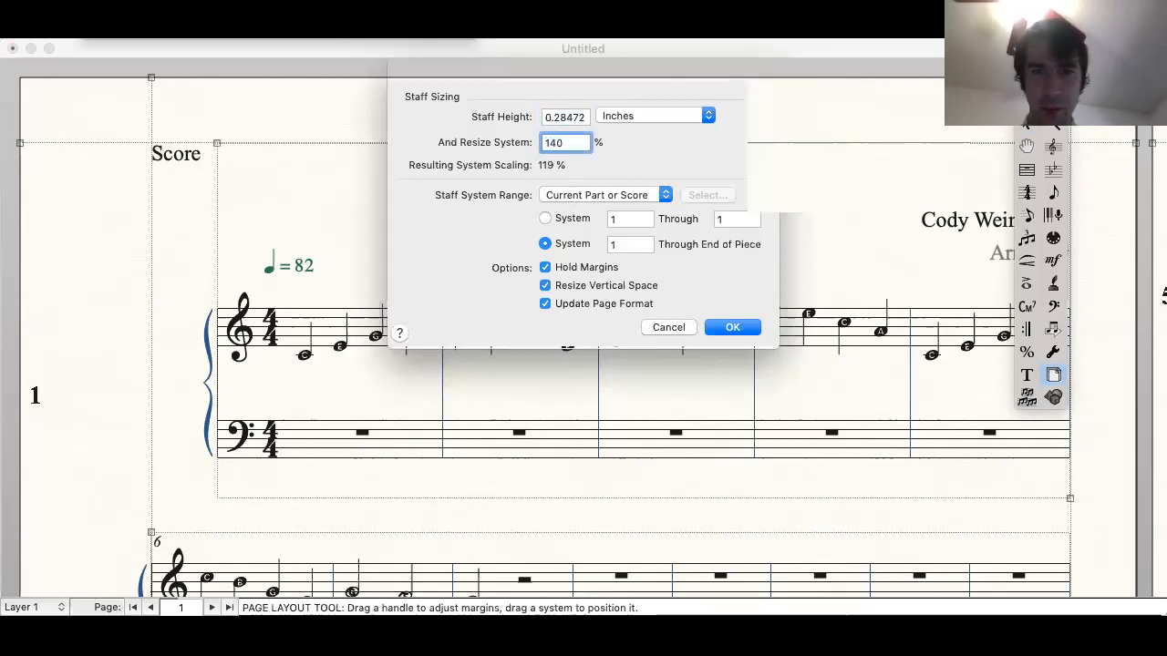
key("Return")
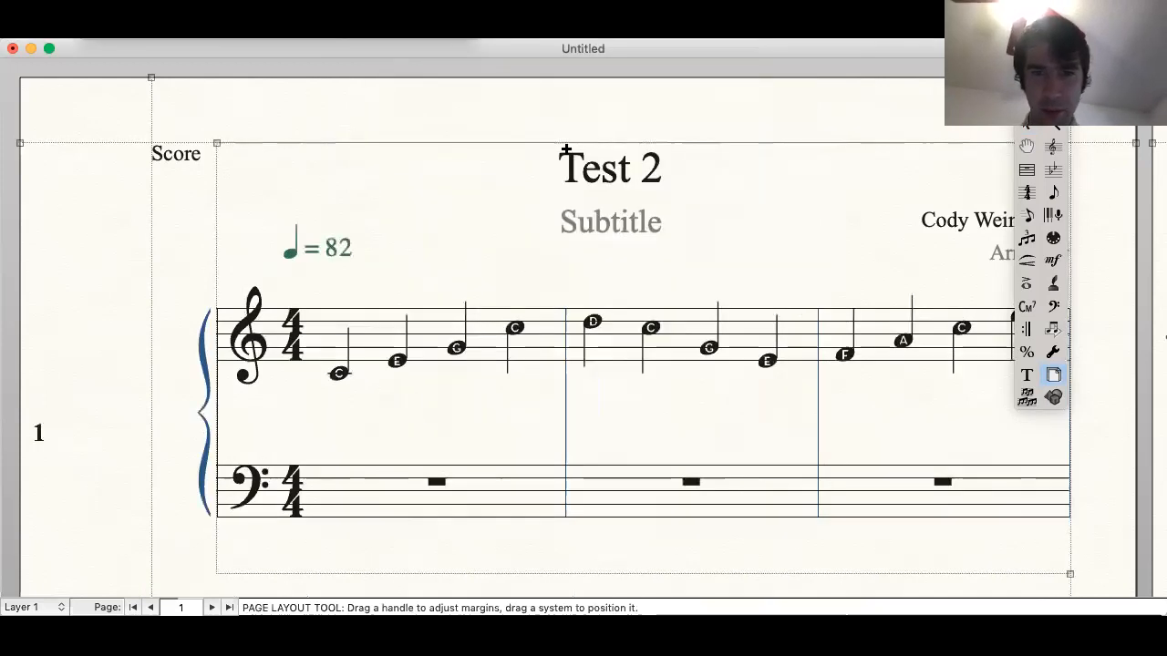
Step: Examine the resized systems and the lettered noteheads across both pages, and leave the Page Layout tool
scroll(516, 294, "down", 2)
scroll(516, 295, "down", 15)
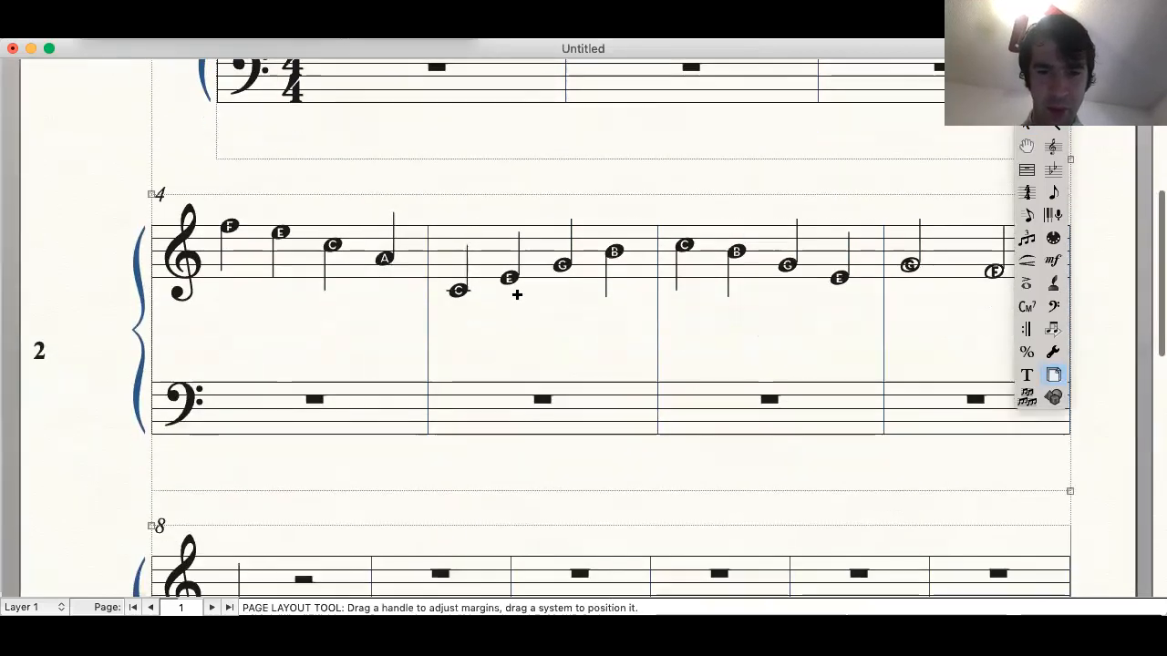
scroll(516, 295, "down", 3)
scroll(517, 294, "right", 10)
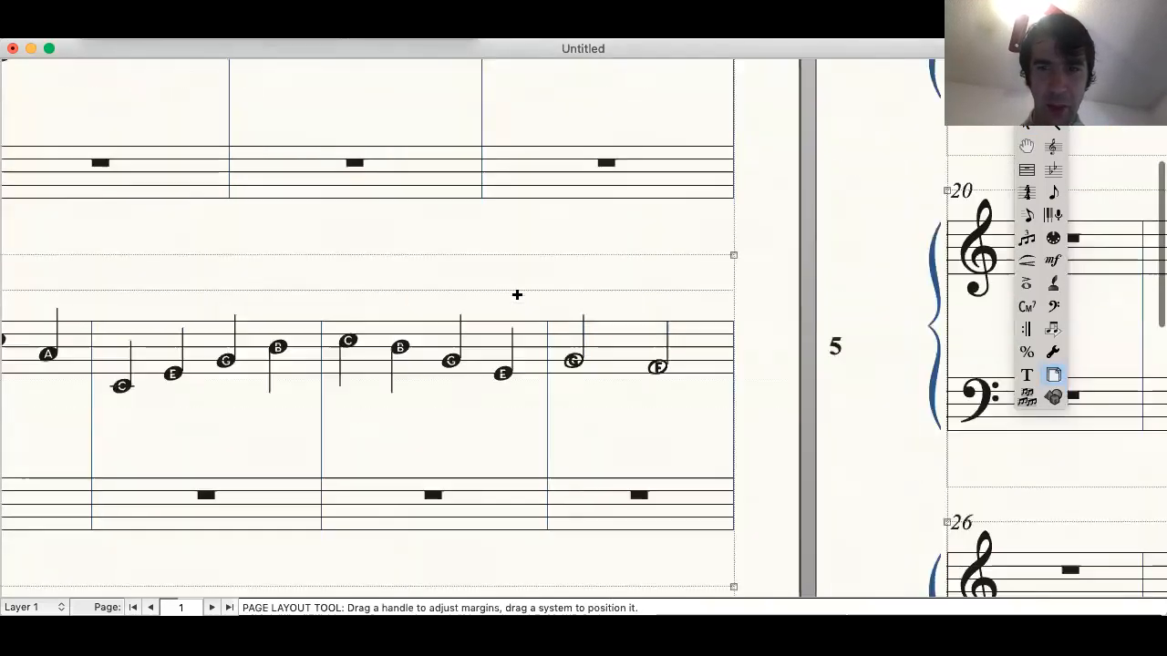
scroll(516, 295, "up", 5)
scroll(516, 291, "left", 5)
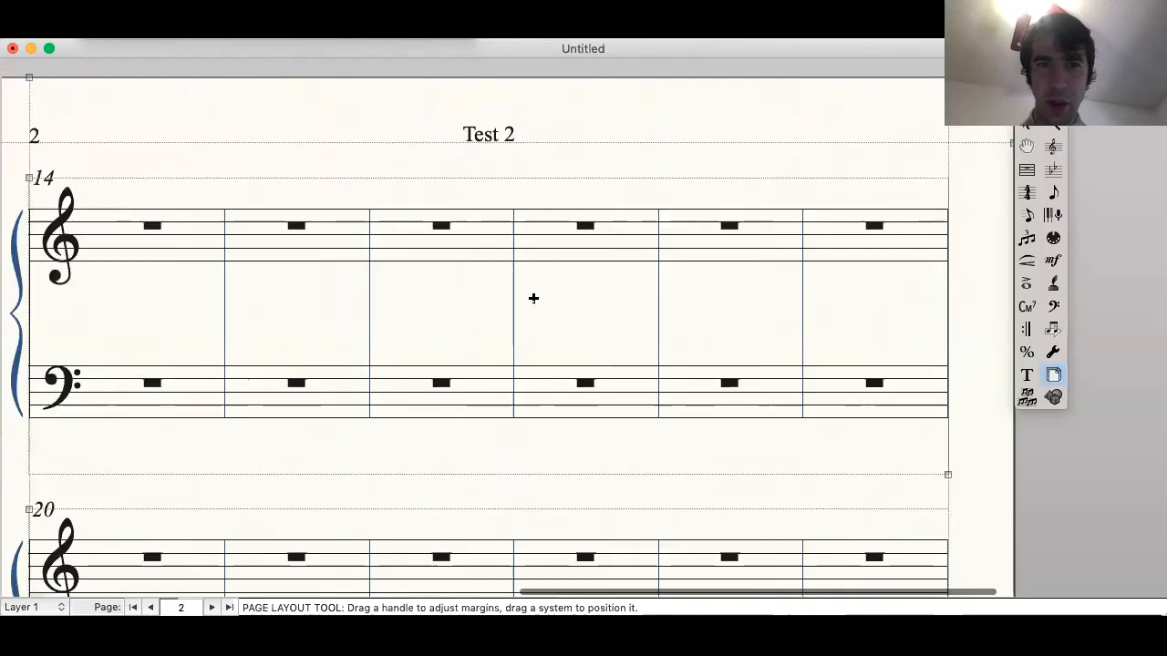
scroll(533, 298, "left", 10)
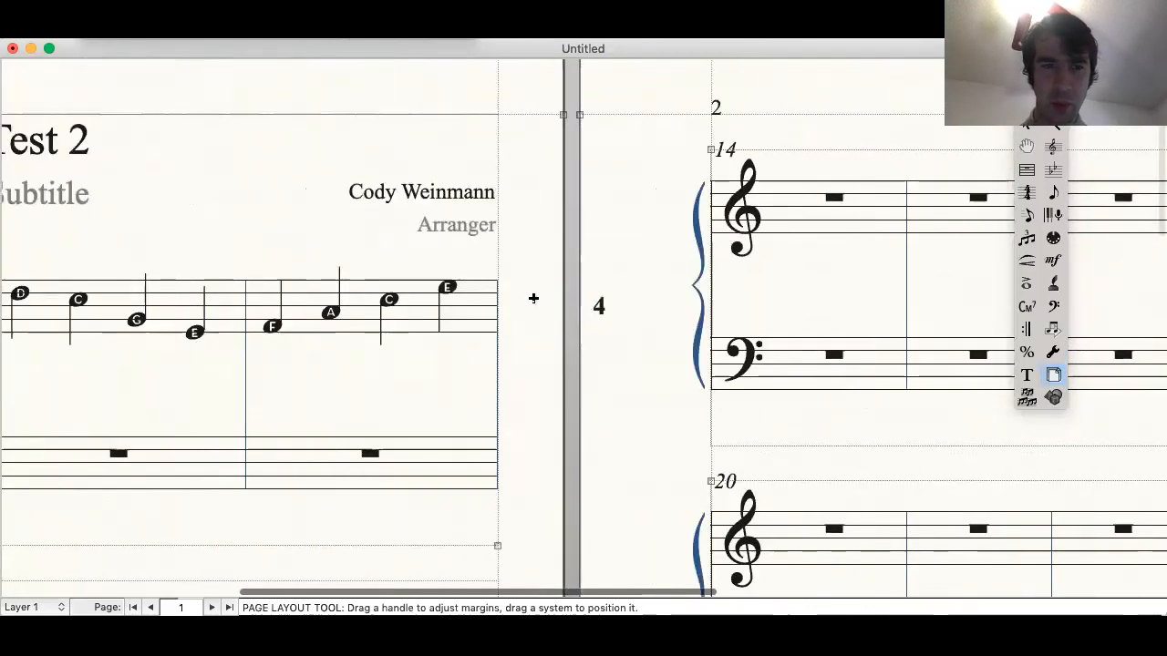
scroll(533, 299, "left", 6)
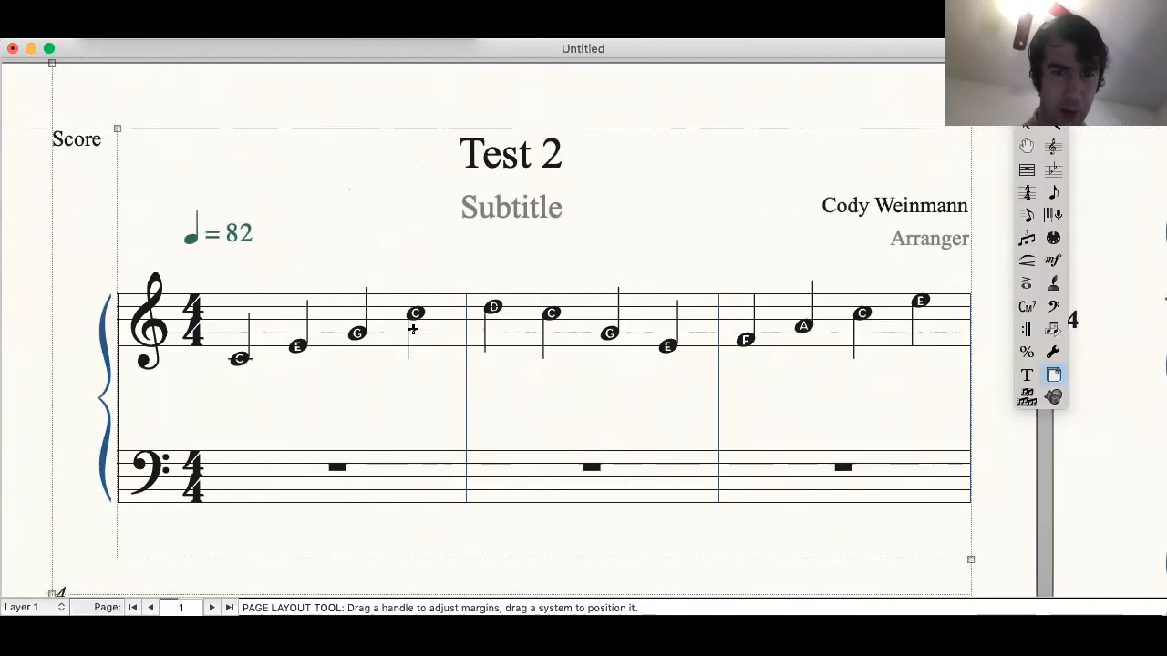
key("Escape")
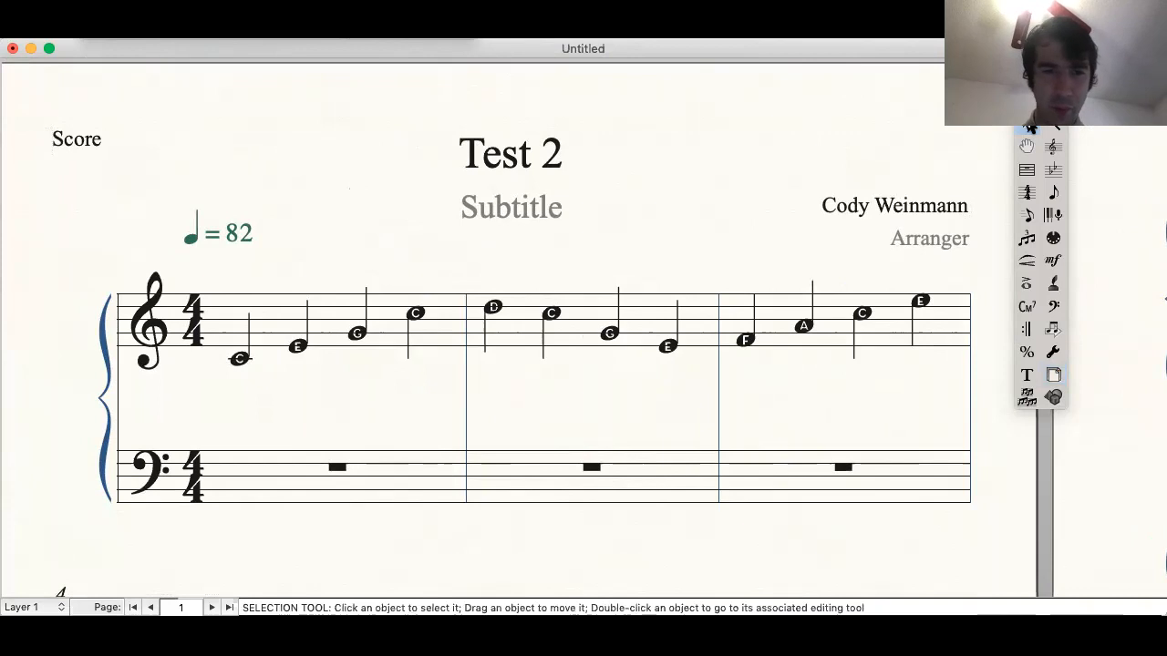
Step: Select the treble staff melody through measure 8 and apply the AlphaNotes noteheads to it
left_click(325, 322)
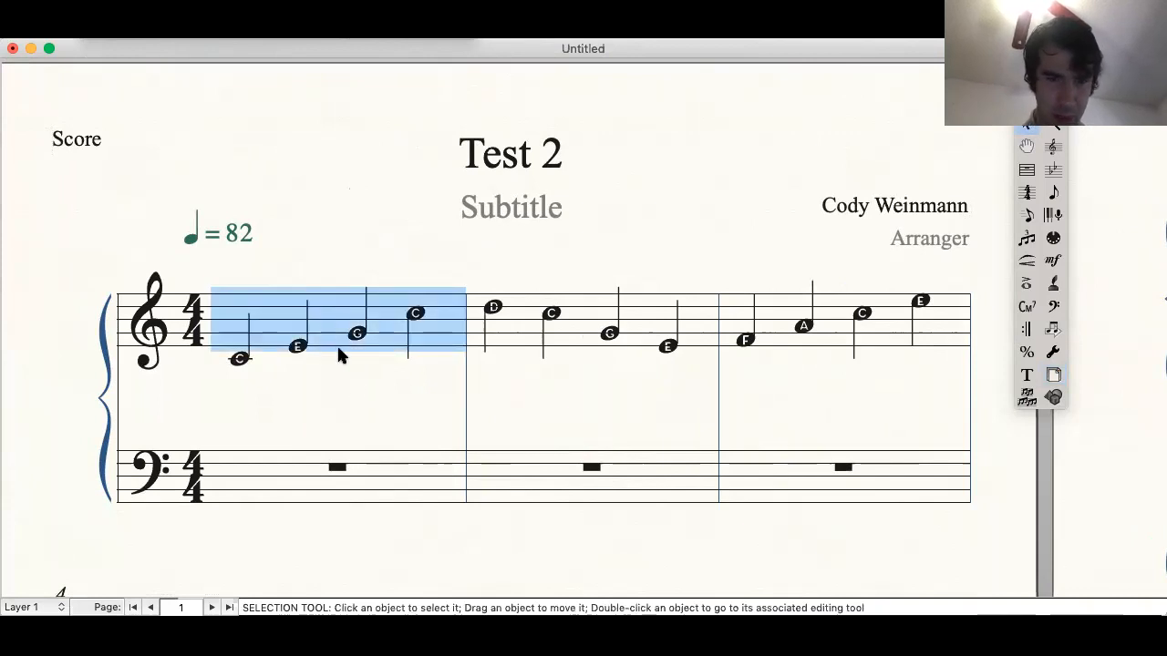
scroll(346, 370, "down", 5)
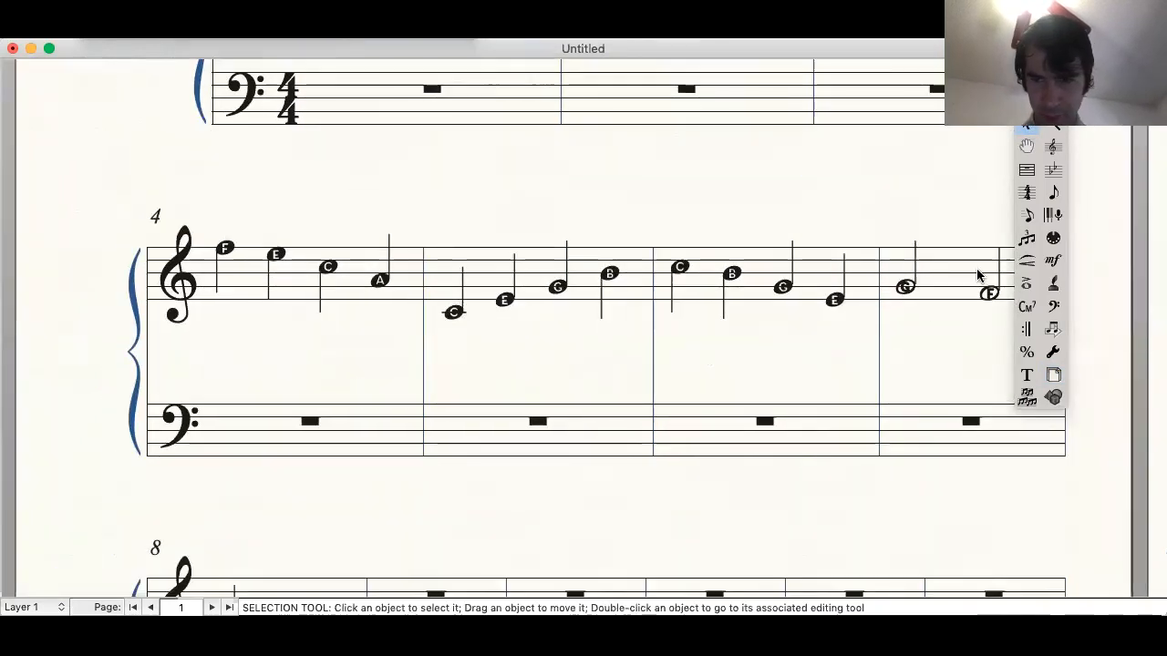
left_click(977, 268, "shift")
scroll(852, 392, "down", 4)
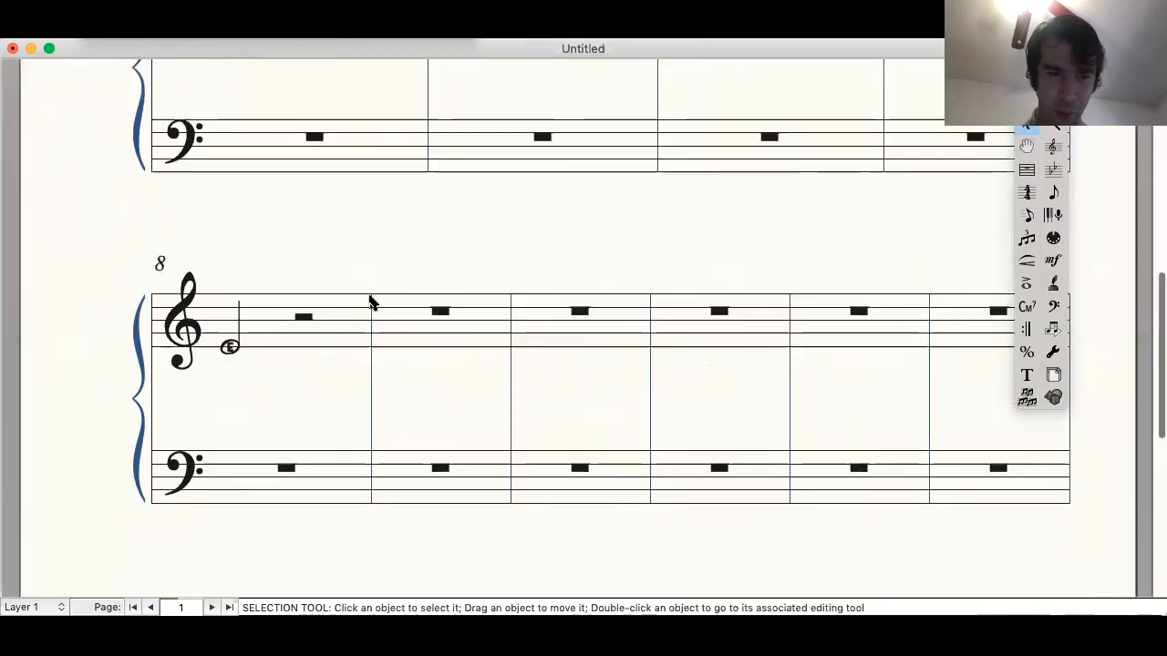
left_click(334, 314, "shift")
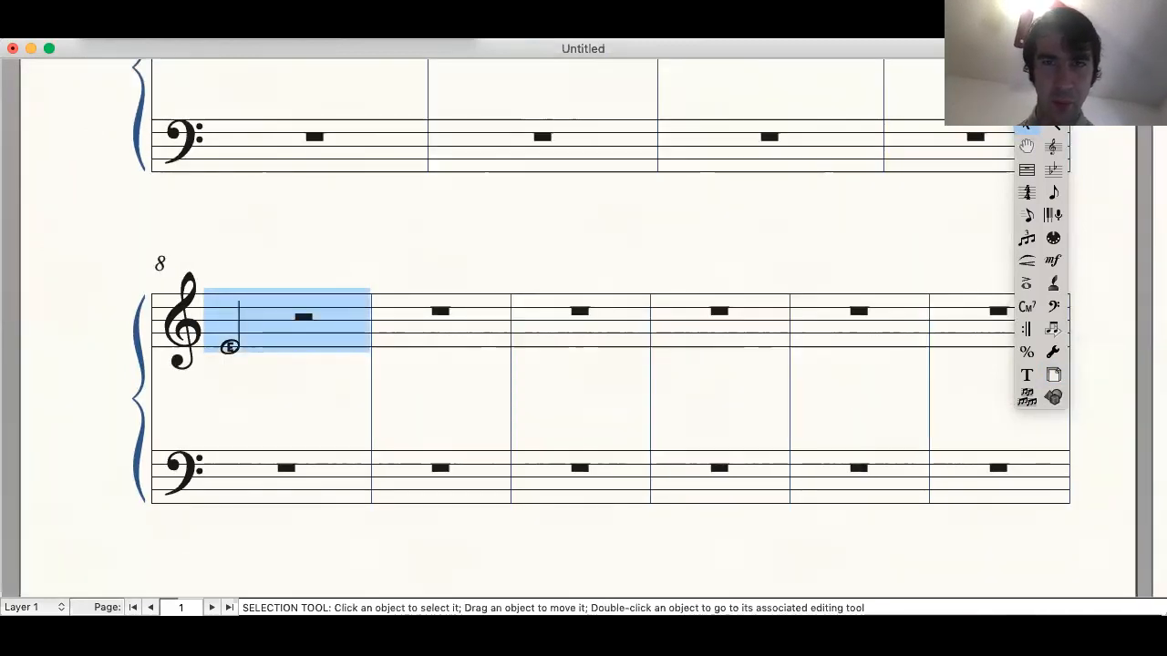
left_click(578, 28)
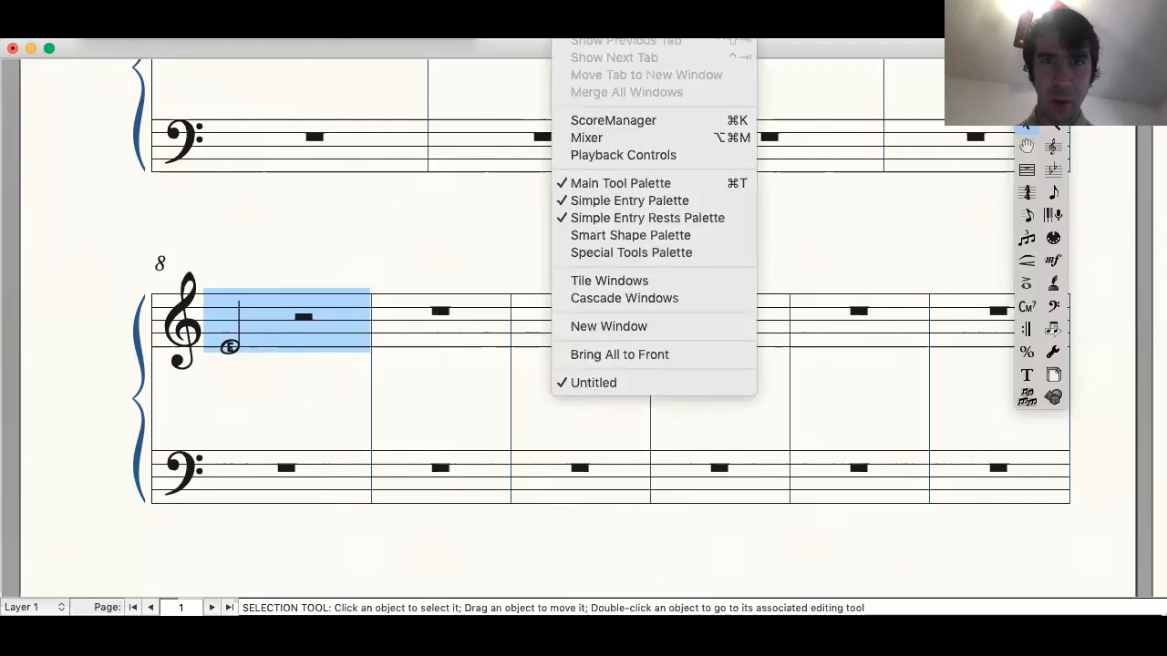
mouse_move(515, 27)
mouse_move(555, 118)
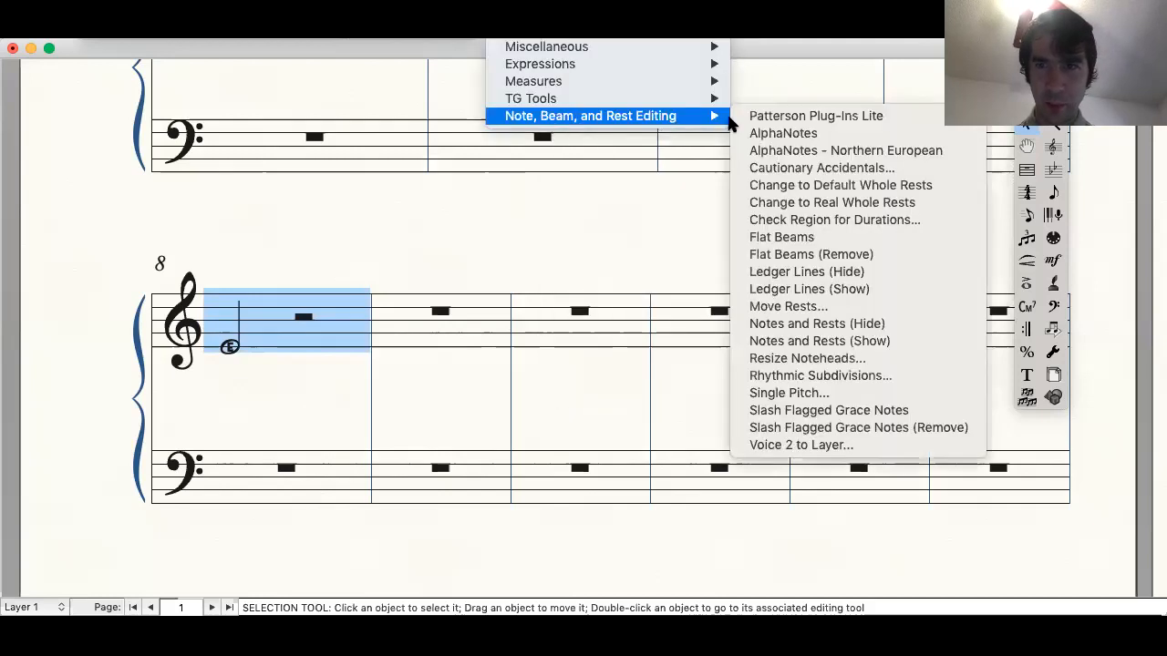
left_click(782, 133)
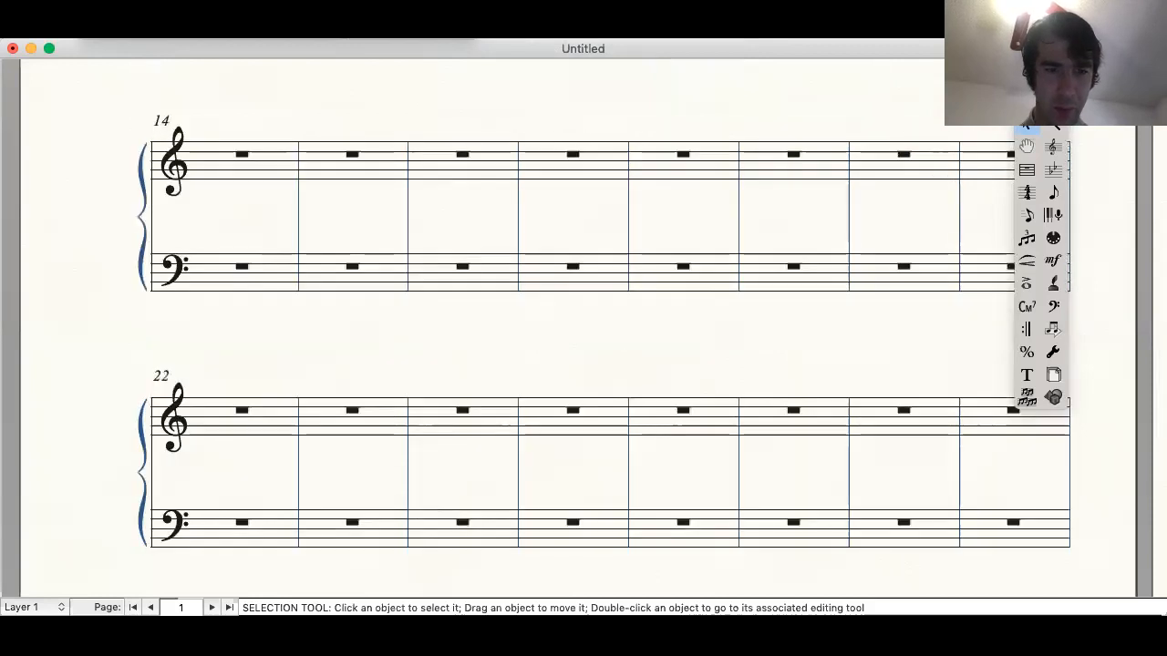
Step: Undo the system resizing and the AlphaNotes noteheads, and apply AlphaNotes - Northern European to treble staff measures 1 through 8
scroll(520, 128, "up", 10)
scroll(520, 129, "up", 2)
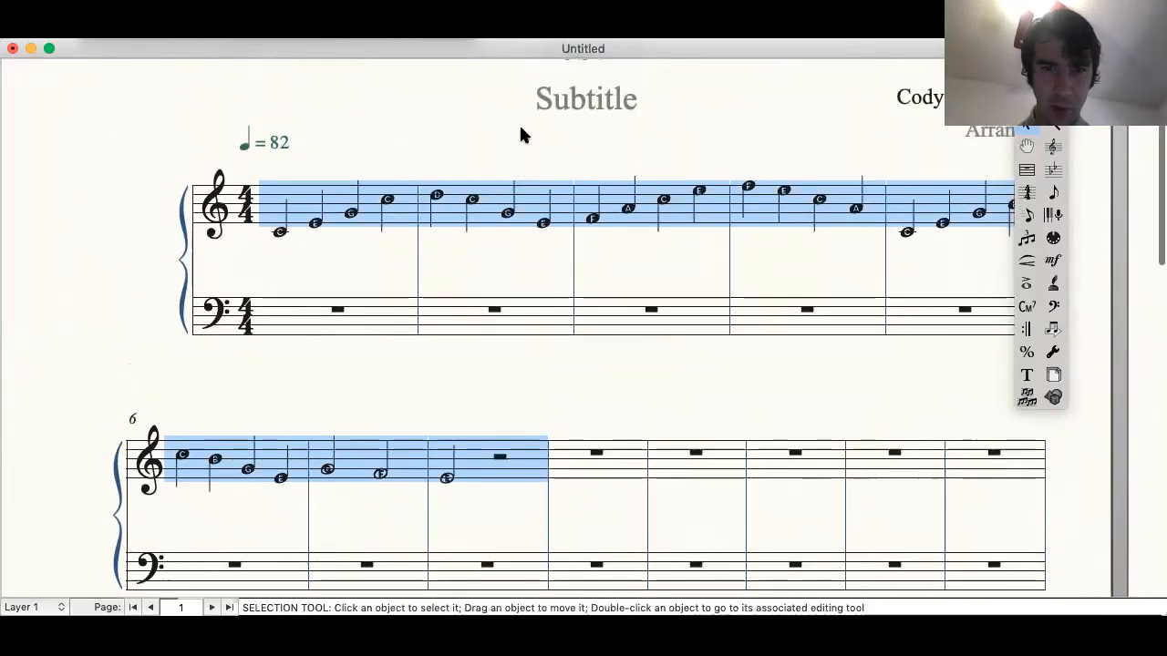
scroll(520, 135, "up", 1)
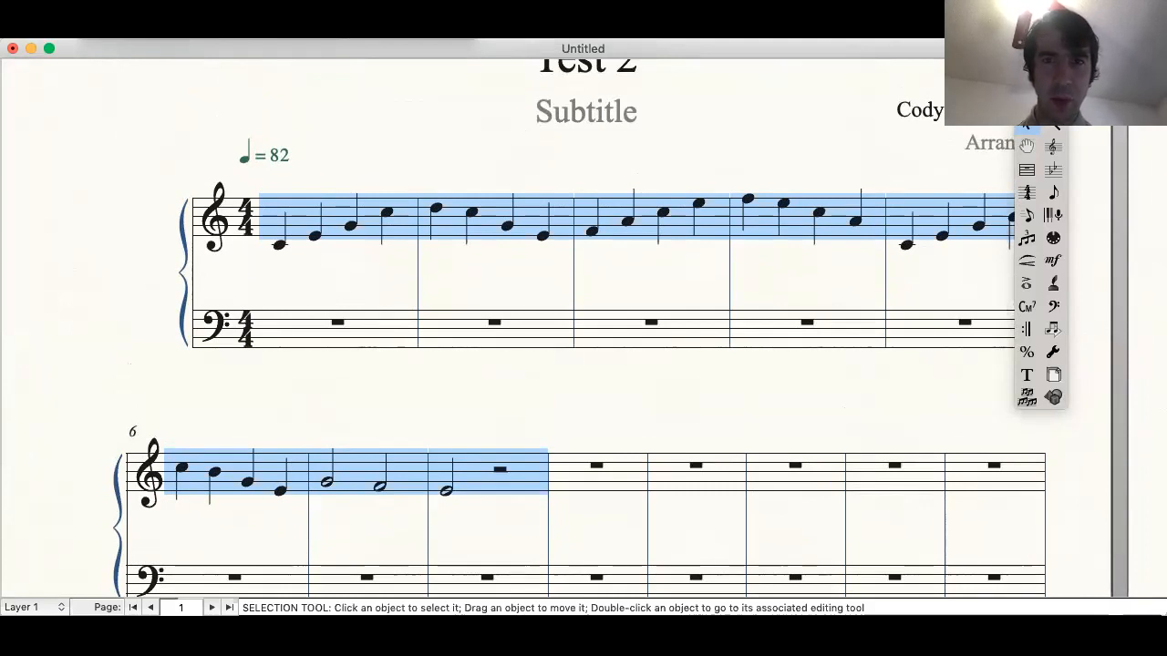
left_click(514, 31)
mouse_move(567, 115)
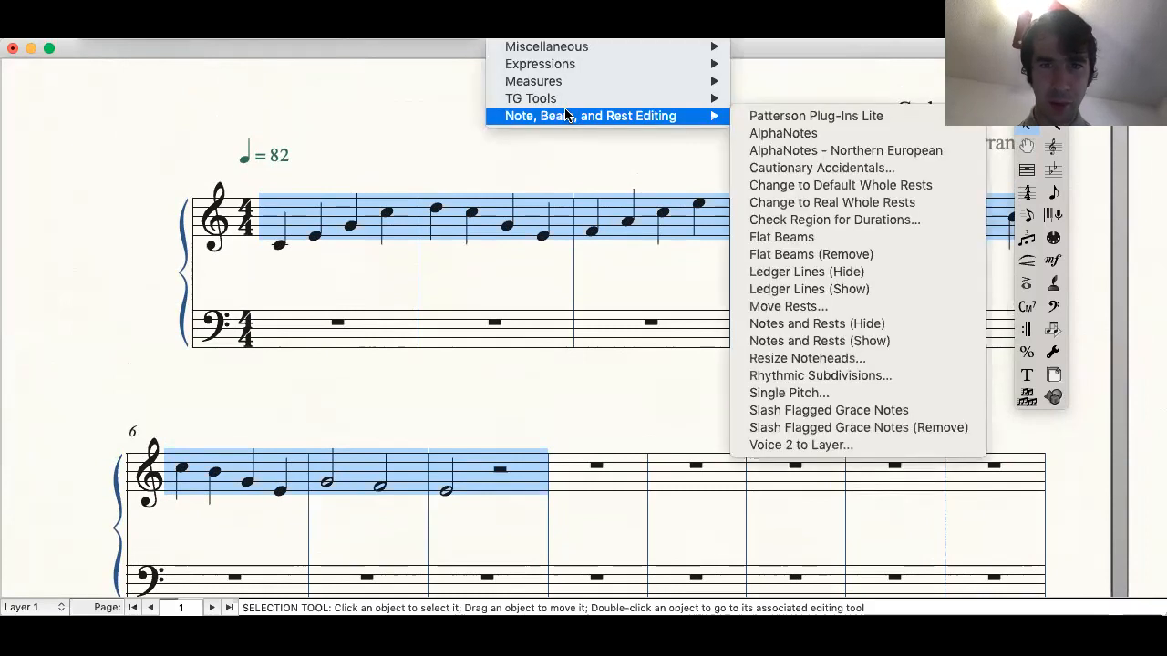
left_click(800, 155)
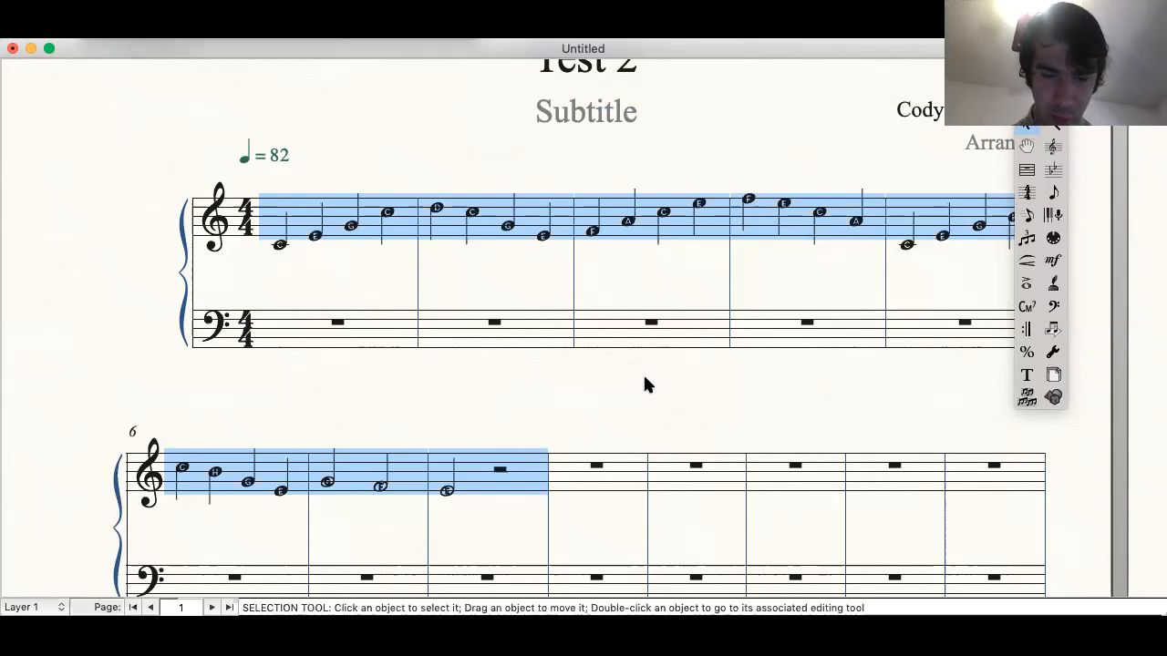
Step: Examine the Northern European lettered noteheads in the treble melody at a larger zoom
scroll(645, 385, "down", 2)
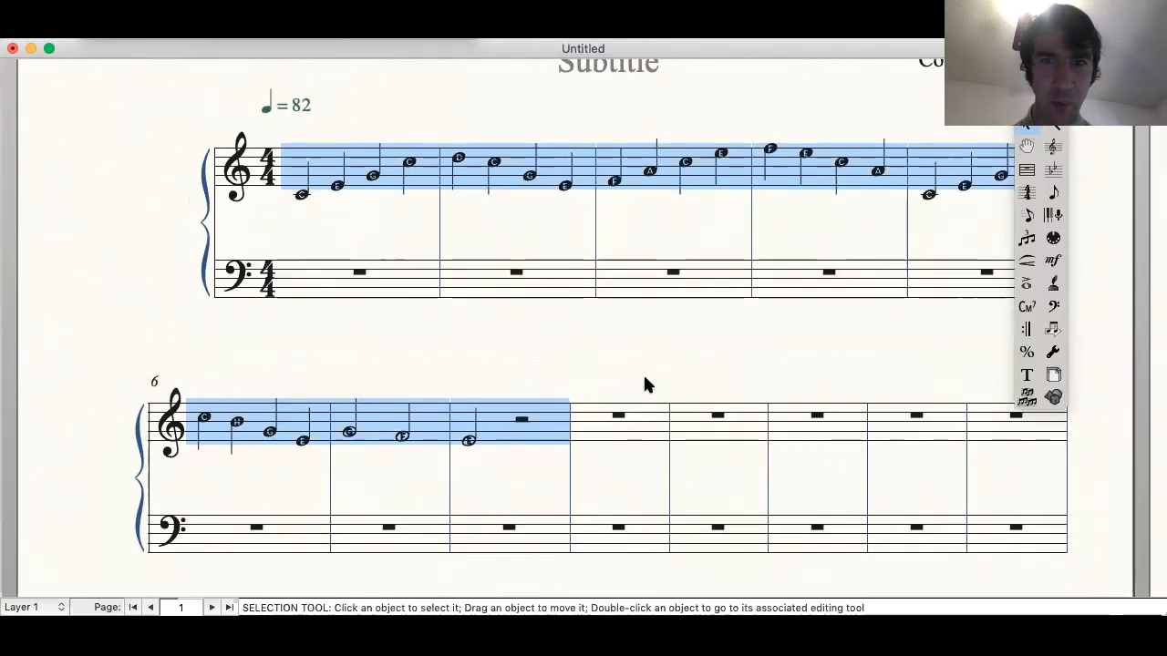
scroll(645, 384, "up", 3)
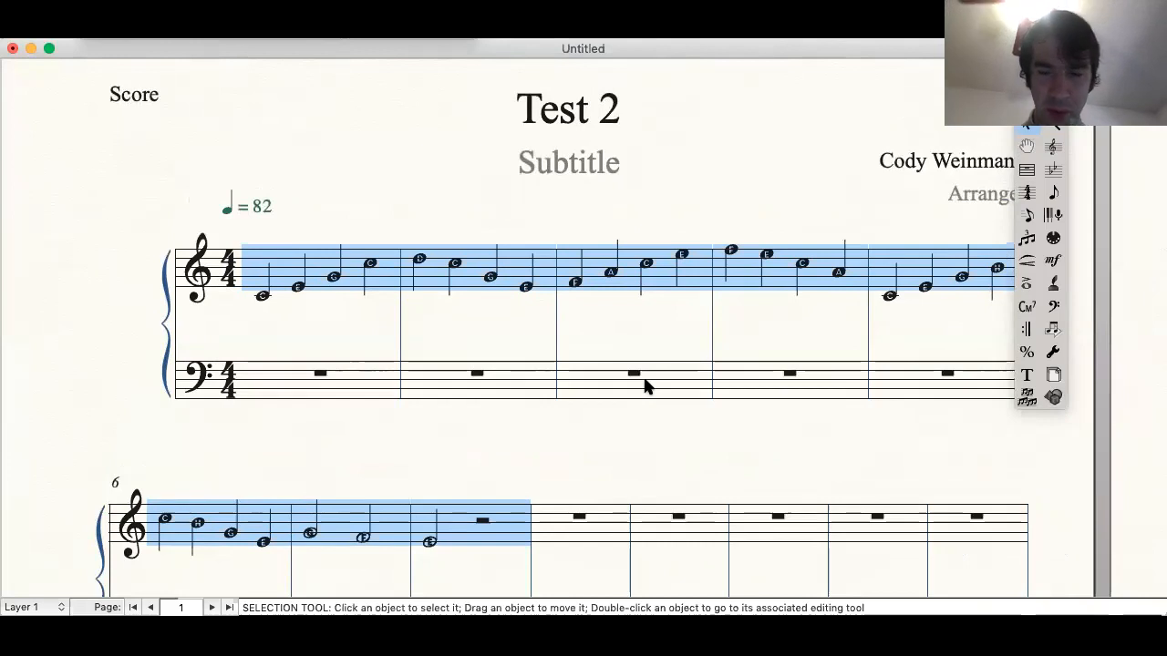
key("super+equal")
scroll(645, 384, "right", 3)
scroll(645, 385, "right", 4)
scroll(644, 385, "down", 2)
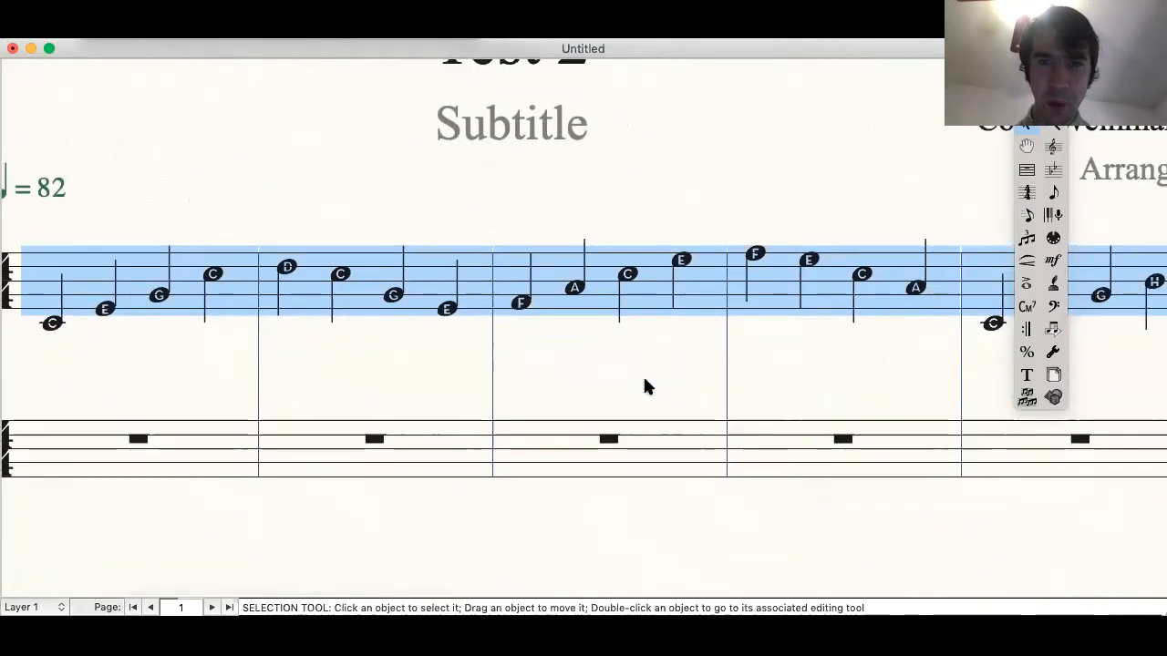
scroll(645, 387, "up", 4)
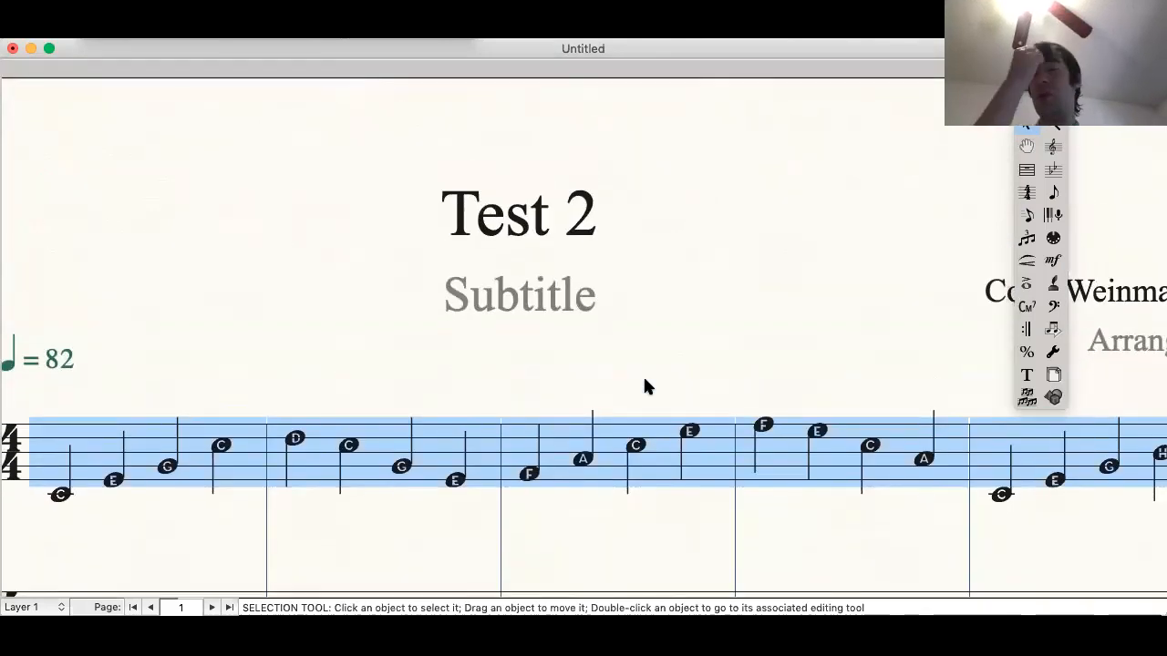